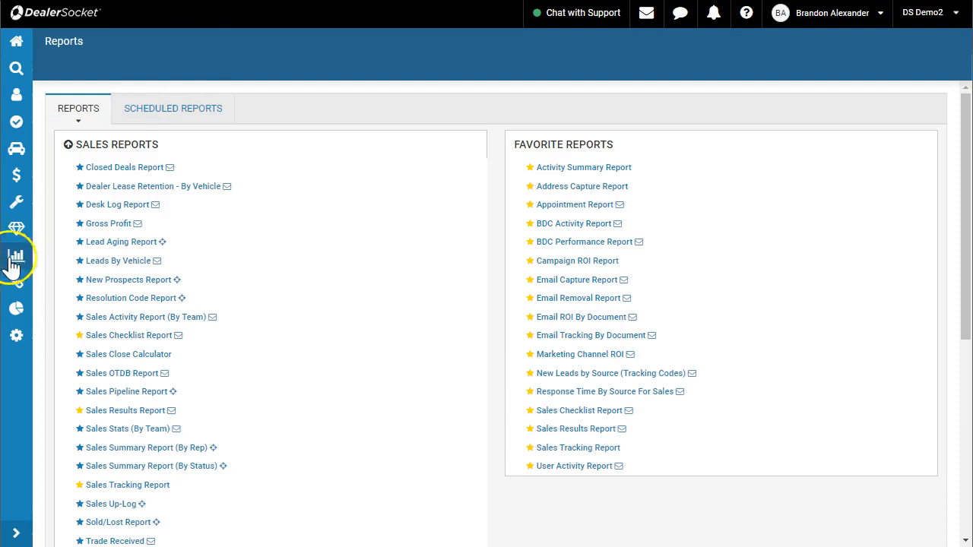
# - Go to the reports list, expand the sales reports, and open the Sales Tracking Report from the favorites
pyautogui.click(16, 259)
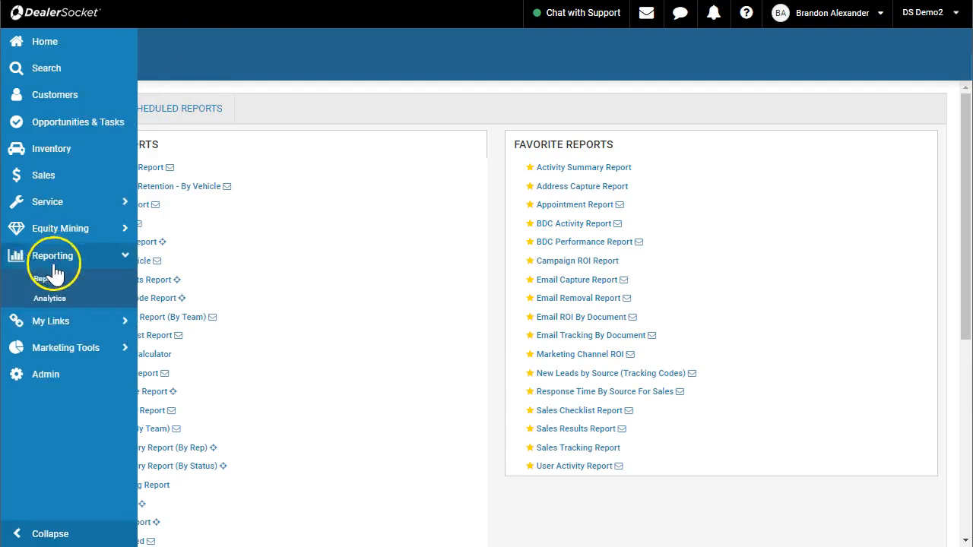
pyautogui.click(44, 279)
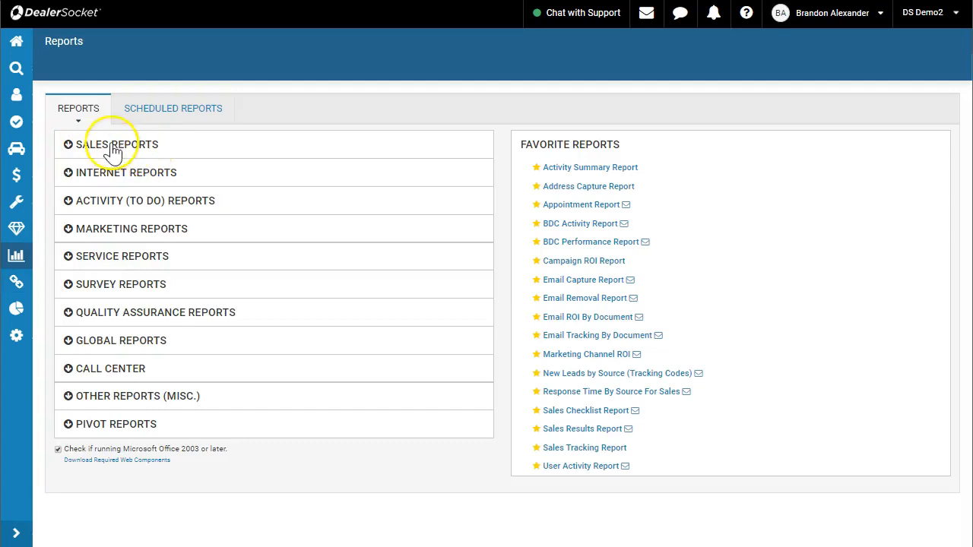
pyautogui.click(114, 146)
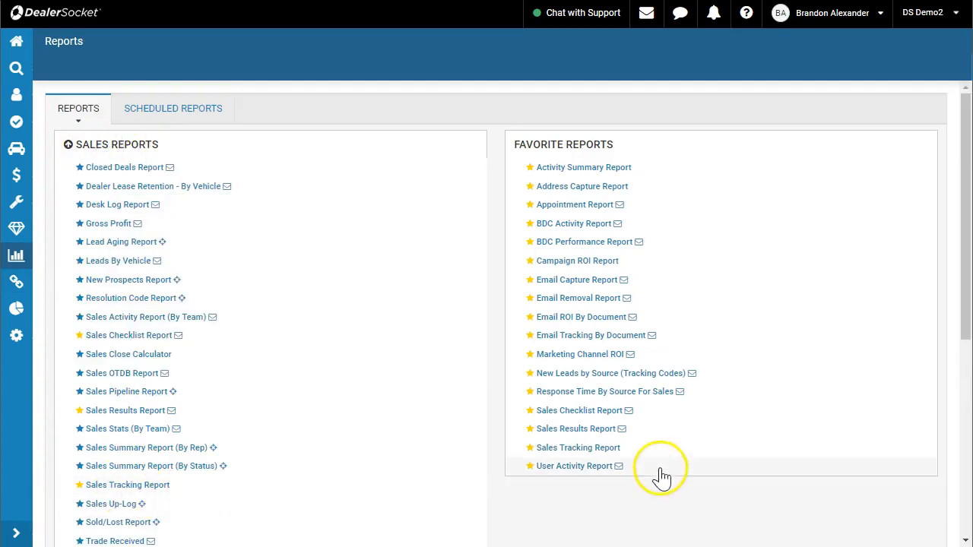
pyautogui.click(597, 454)
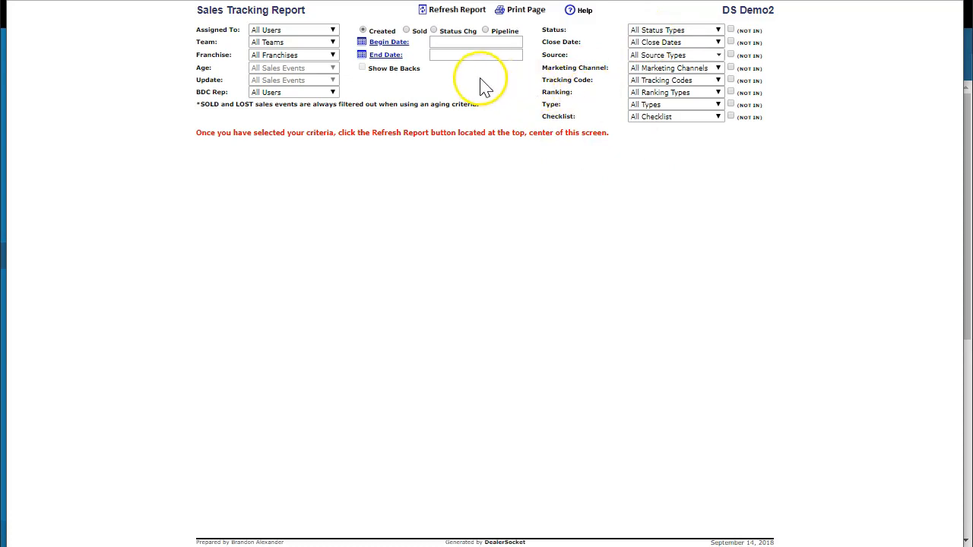
# - Set the report's date range to begin on 8/1/2018 and end on 8/31/2018
pyautogui.write('8/1')
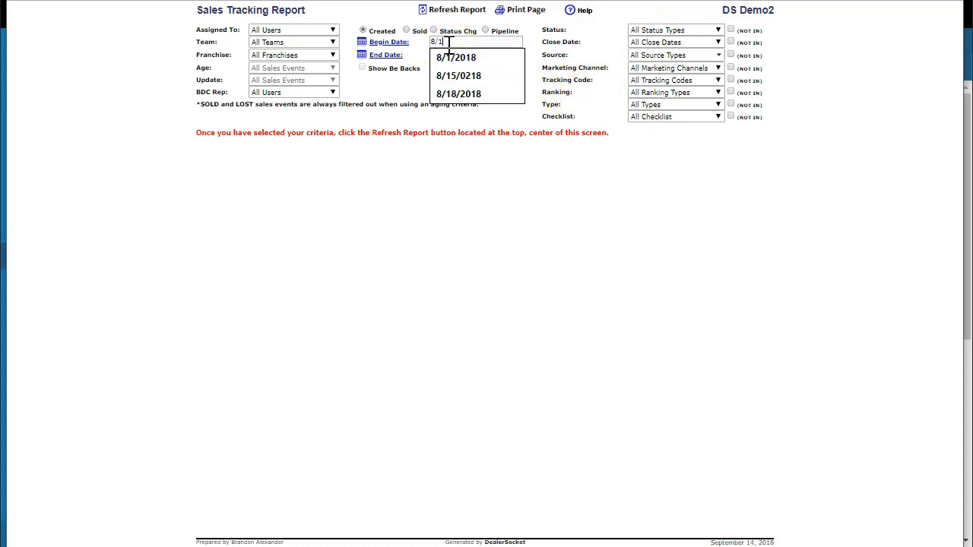
pyautogui.press('Down')
pyautogui.press('Return')
pyautogui.press('Tab')
pyautogui.write('8/3')
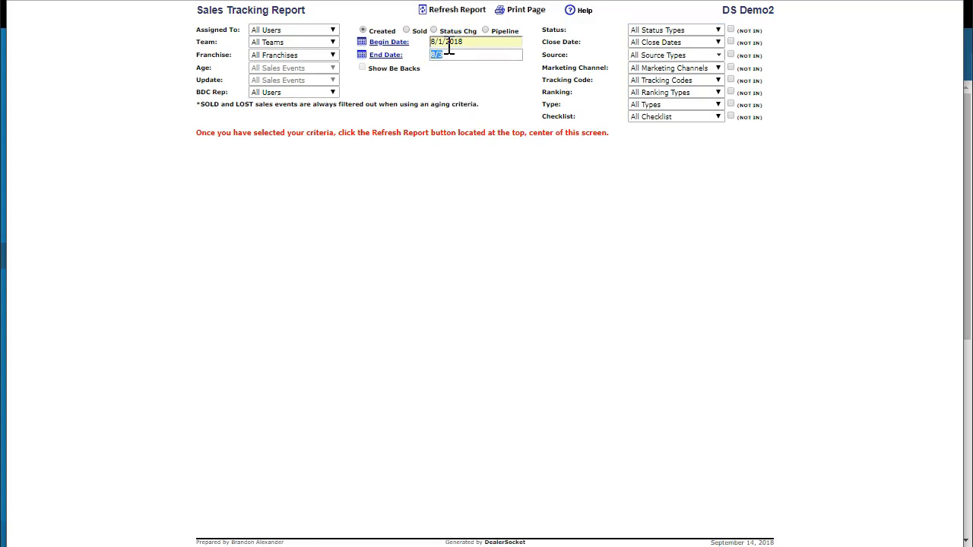
pyautogui.write('/3')
pyautogui.press('Down')
pyautogui.press('Return')
pyautogui.press('Tab')
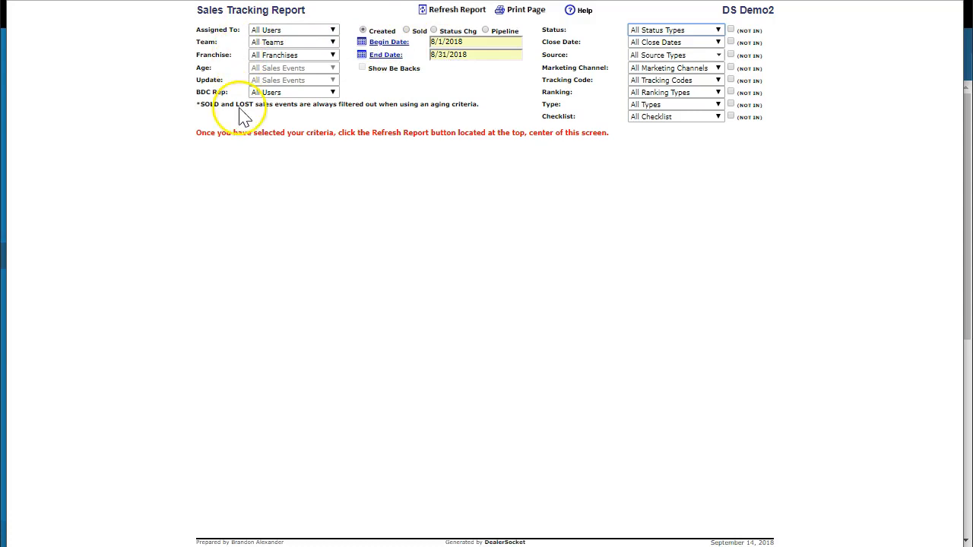
# - Limit the report's source to Internet only and refresh the report
pyautogui.click(635, 55)
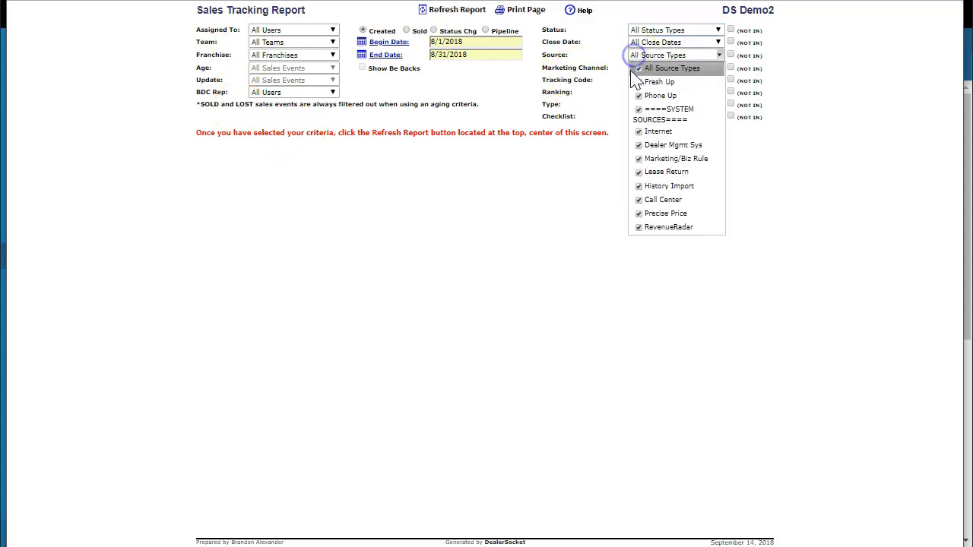
pyautogui.click(639, 131)
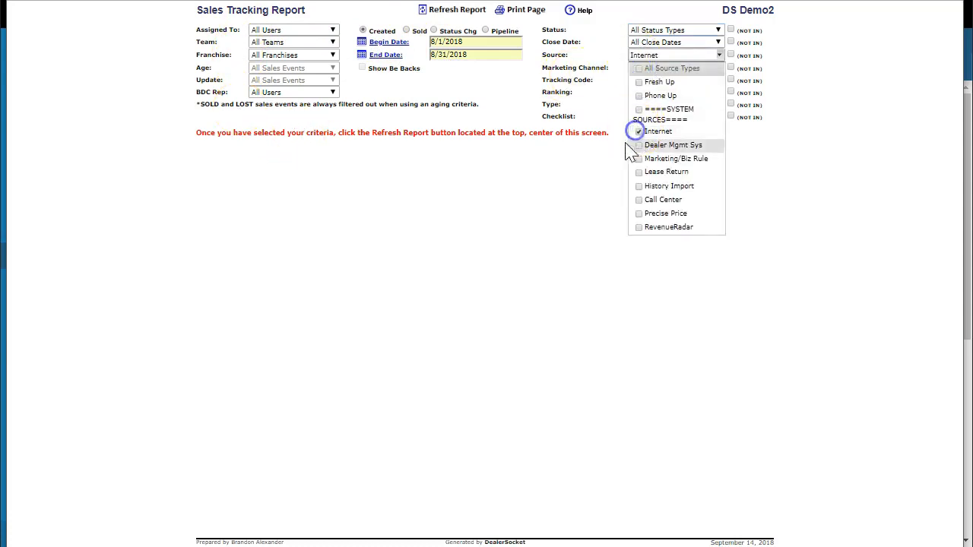
pyautogui.click(450, 12)
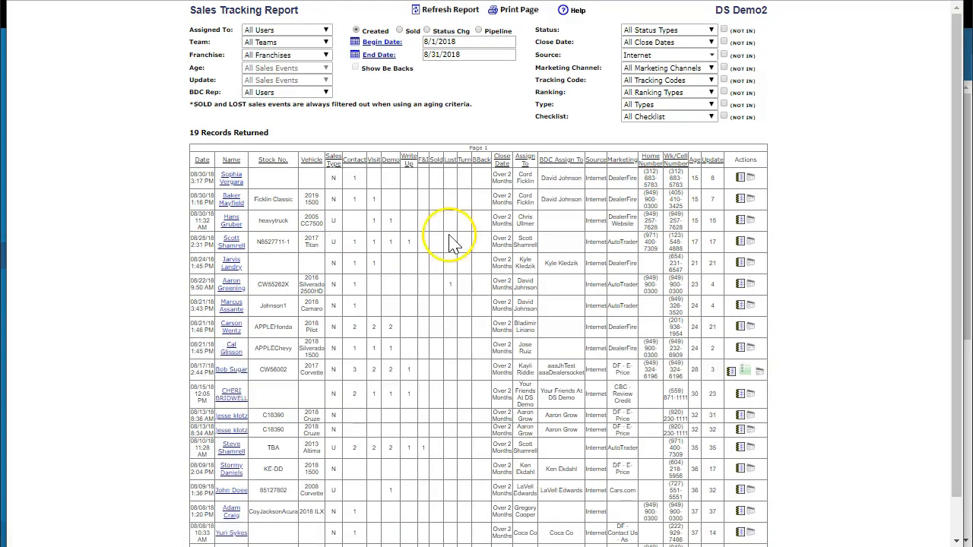
# - Open the sales opportunity of the report's first lead, created 08/30/18 3:17 PM, and review its customer details, open tasks and history
pyautogui.scroll(-2, 296, 171)
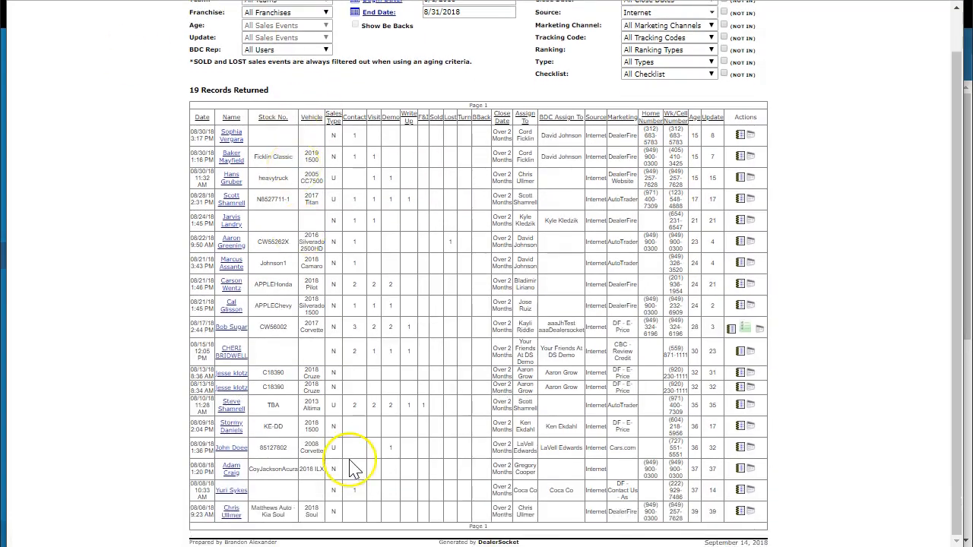
pyautogui.scroll(2, 353, 468)
pyautogui.scroll(1, 354, 468)
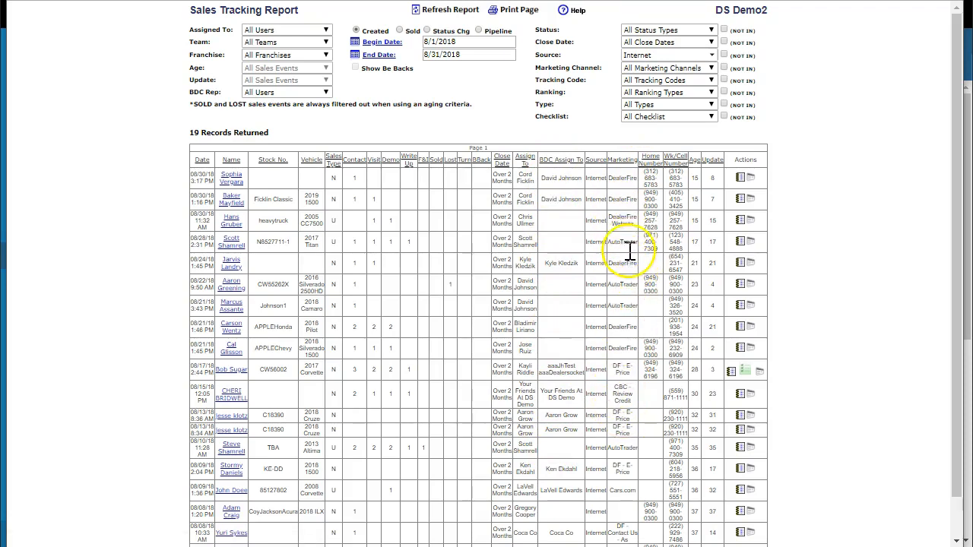
pyautogui.scroll(-1, 629, 258)
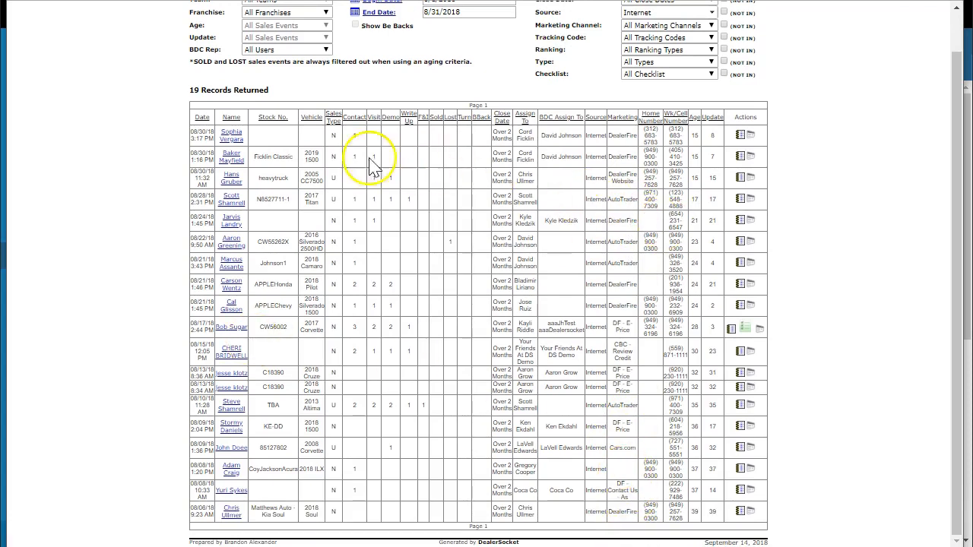
pyautogui.click(231, 138)
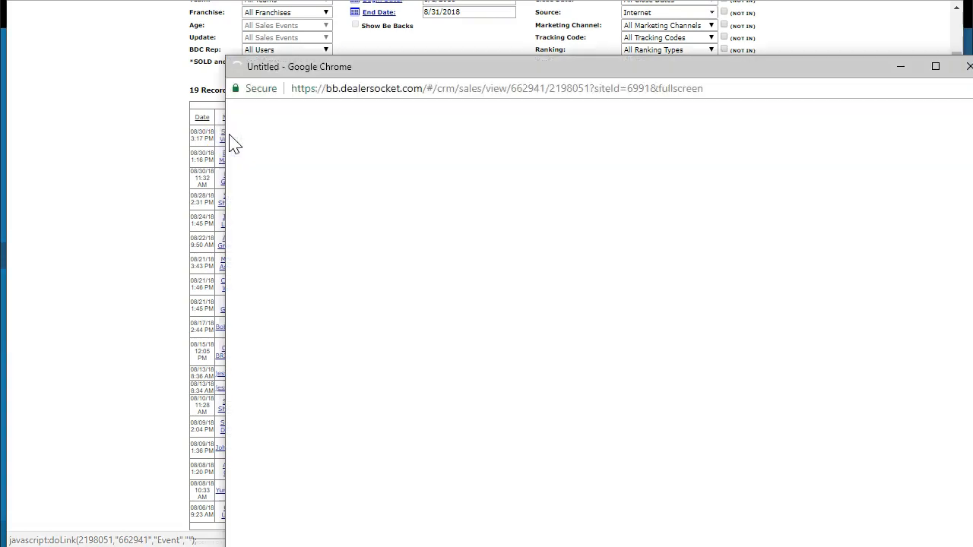
pyautogui.moveTo(522, 72); pyautogui.dragTo(393, 12)
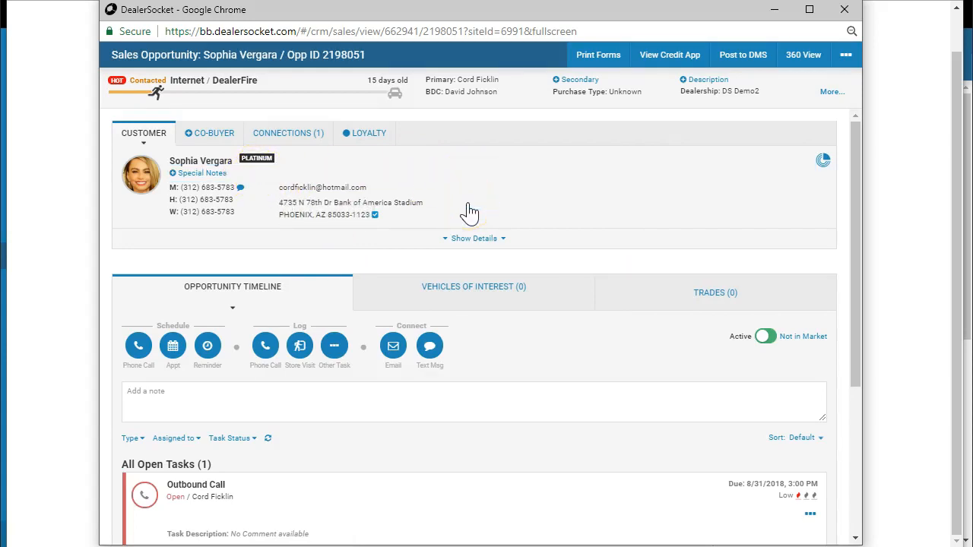
pyautogui.scroll(-2, 468, 212)
pyautogui.scroll(2, 469, 212)
pyautogui.scroll(-3, 469, 212)
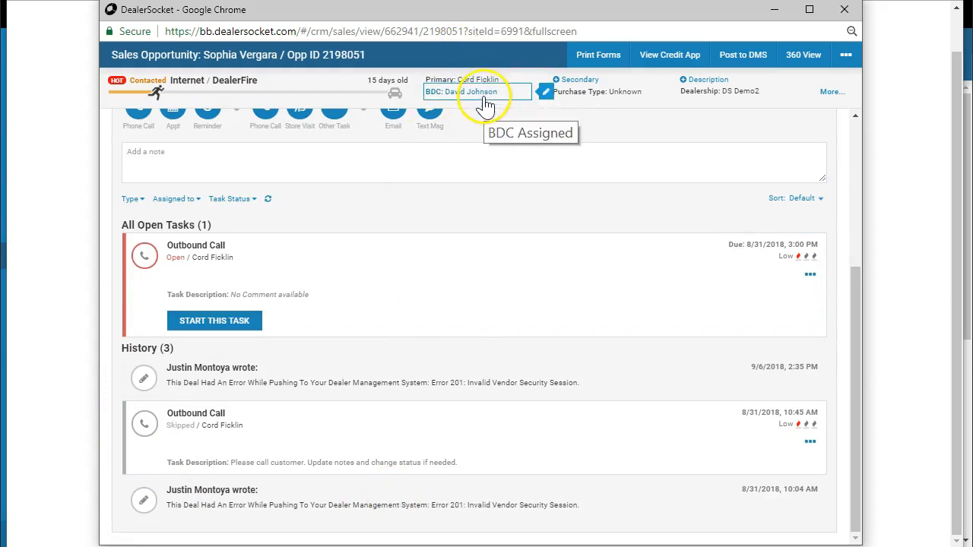
pyautogui.scroll(3, 380, 201)
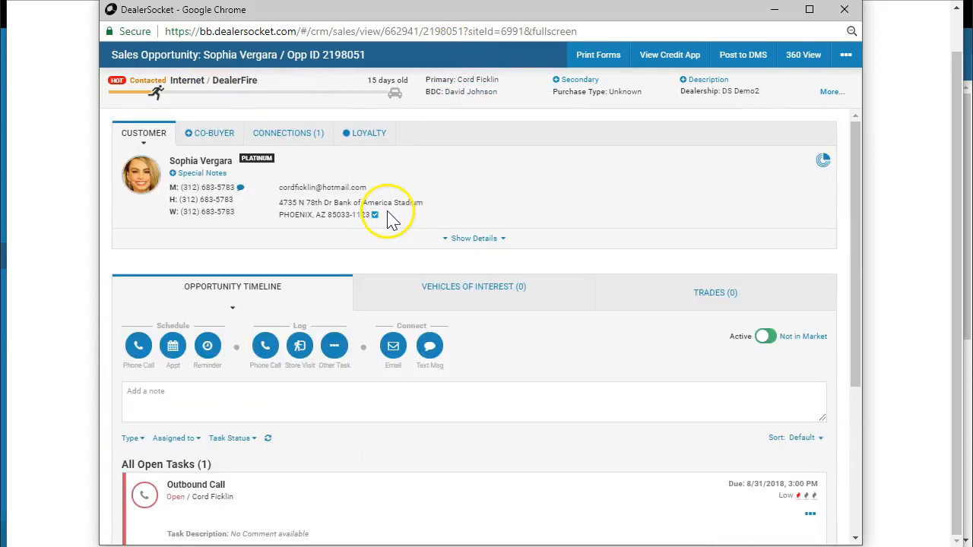
# - Check the opportunity's co-buyer and connections details, and close the opportunity window
pyautogui.click(212, 136)
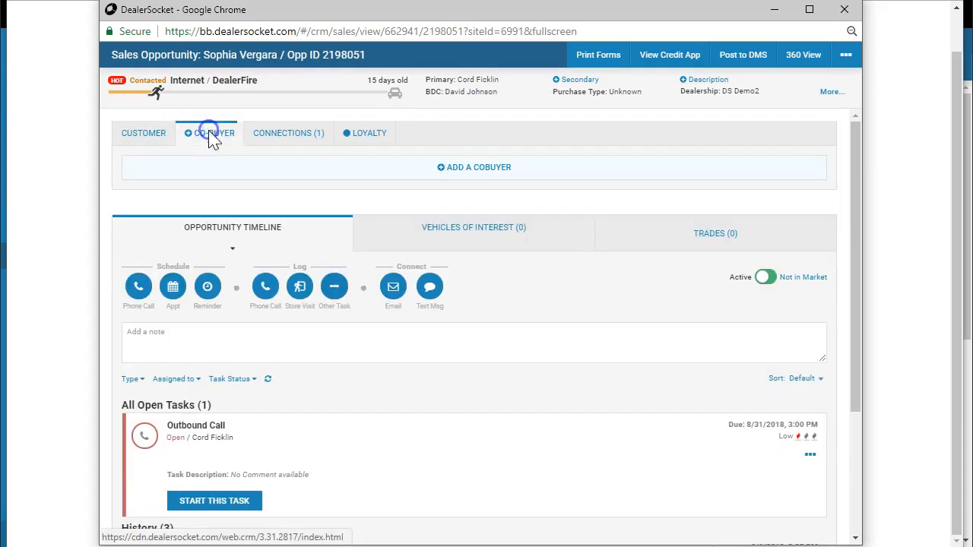
pyautogui.click(319, 139)
pyautogui.click(373, 145)
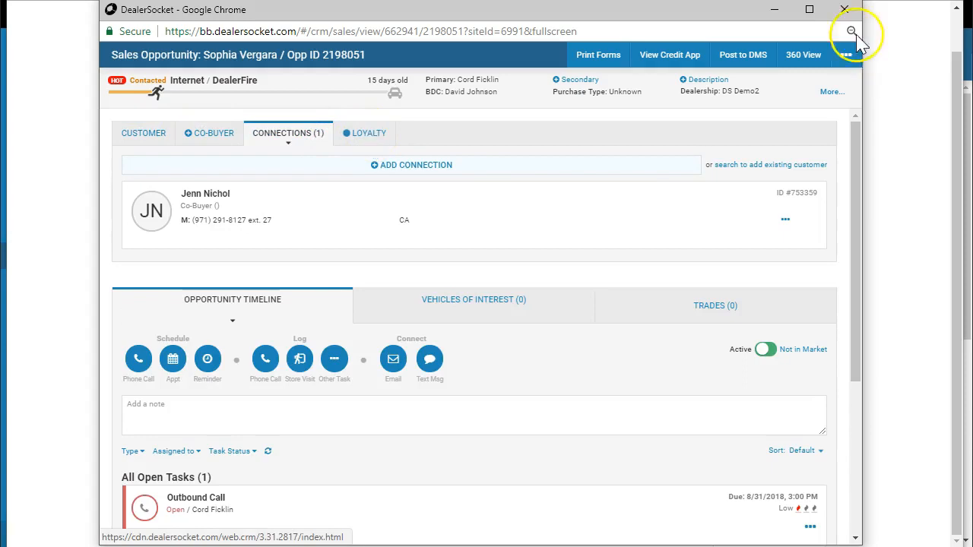
pyautogui.click(844, 9)
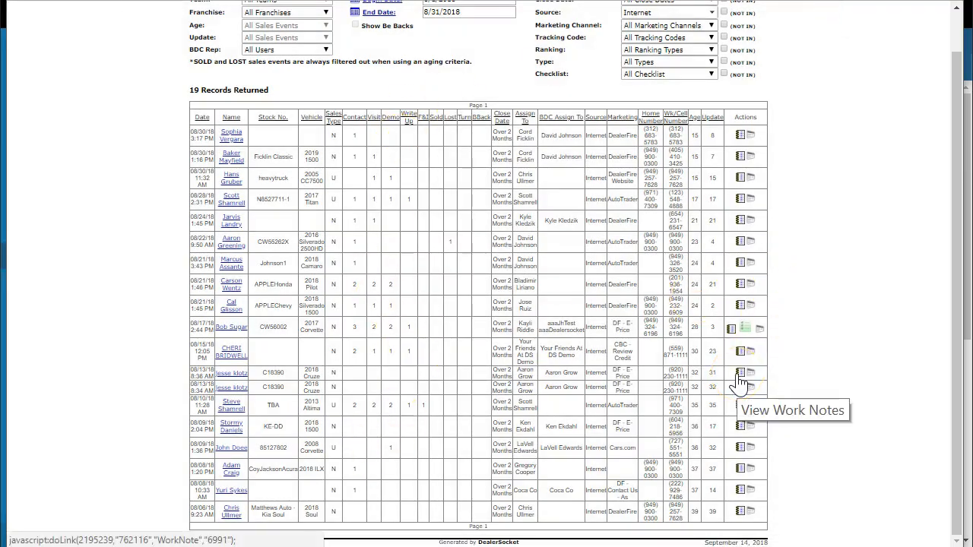
# - View the work notes of the report's first lead and close the notes window
pyautogui.scroll(1, 740, 384)
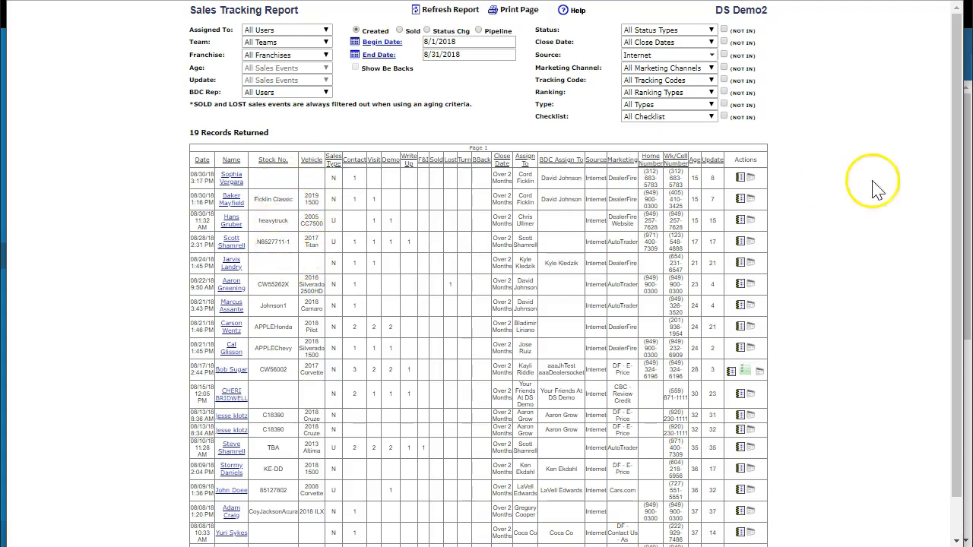
pyautogui.click(741, 181)
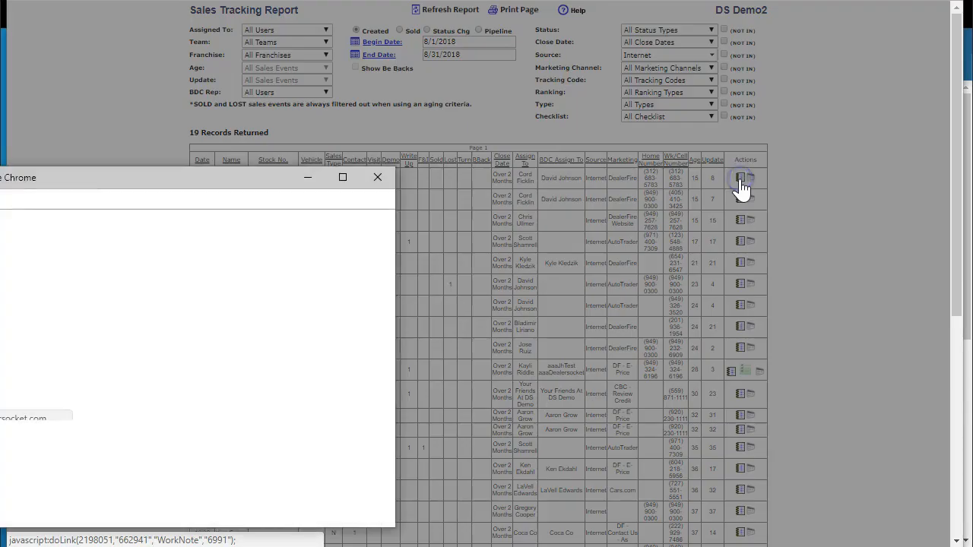
pyautogui.moveTo(113, 175); pyautogui.dragTo(260, 168)
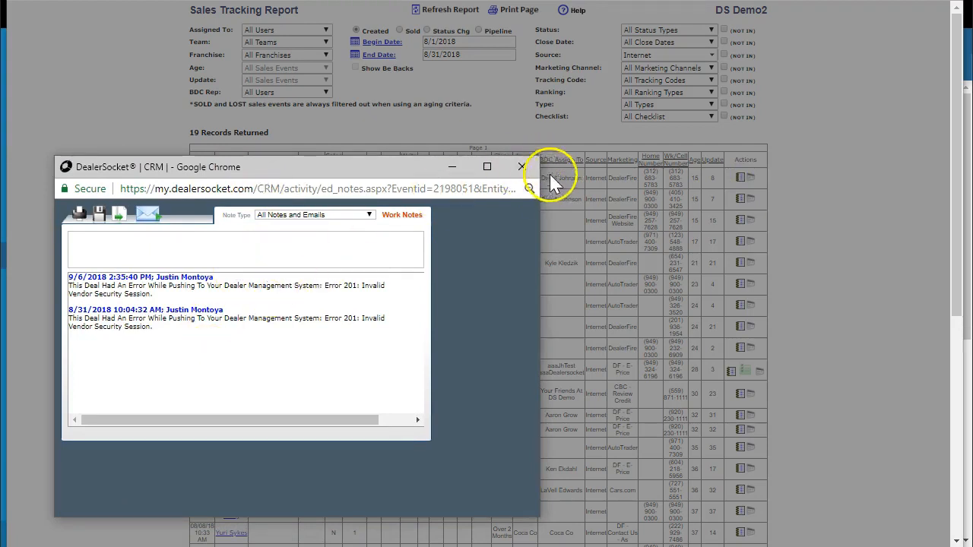
pyautogui.click(522, 167)
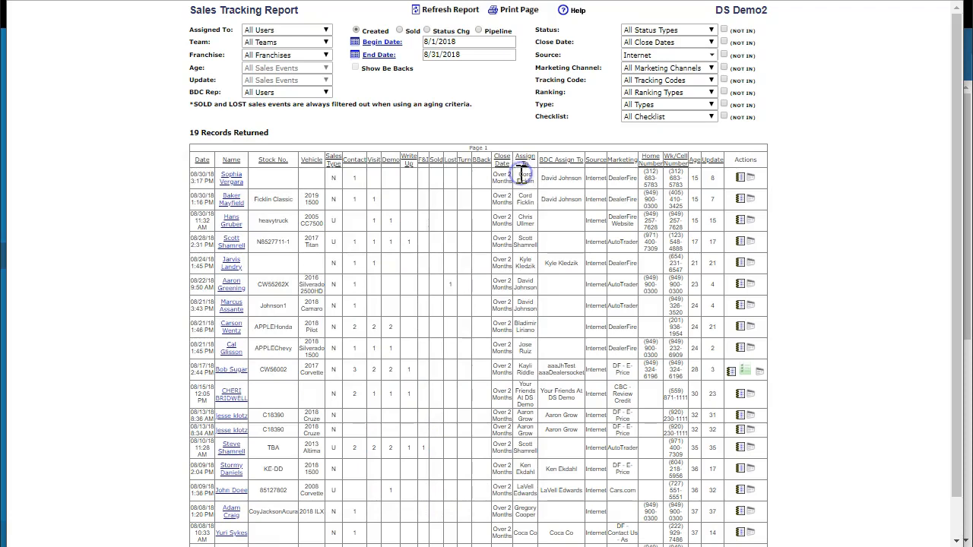
# - View the to-do summary of the report's first lead and close its window
pyautogui.click(751, 180)
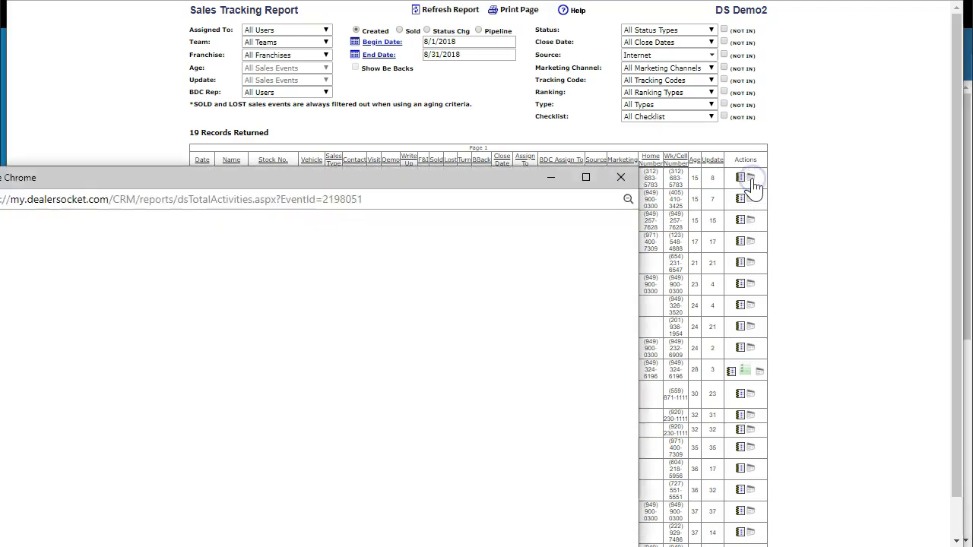
pyautogui.moveTo(522, 174); pyautogui.dragTo(720, 153)
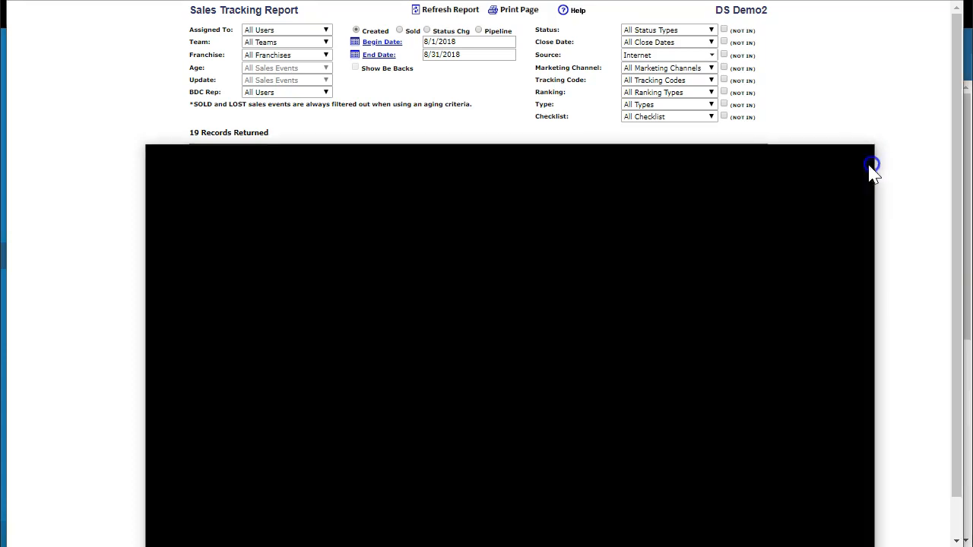
pyautogui.click(867, 159)
# - View the to-do summary of the 2017 Corvette lead with stock number CW56002 and close its window
pyautogui.click(760, 371)
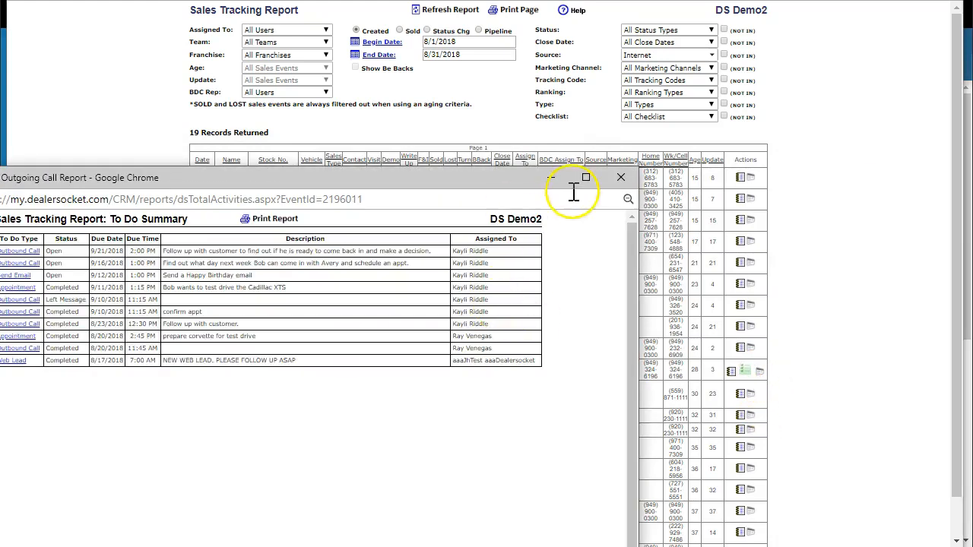
pyautogui.moveTo(515, 182); pyautogui.dragTo(614, 178)
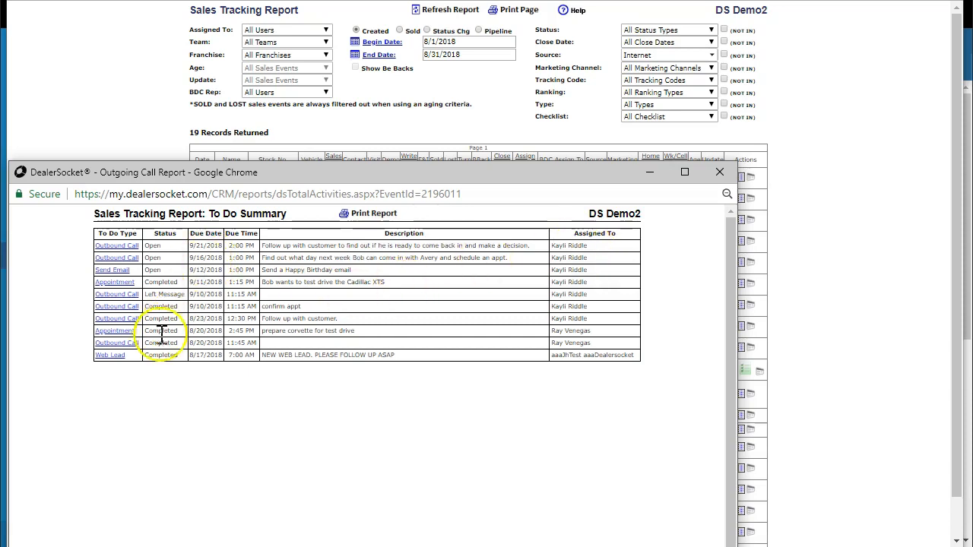
pyautogui.click(719, 174)
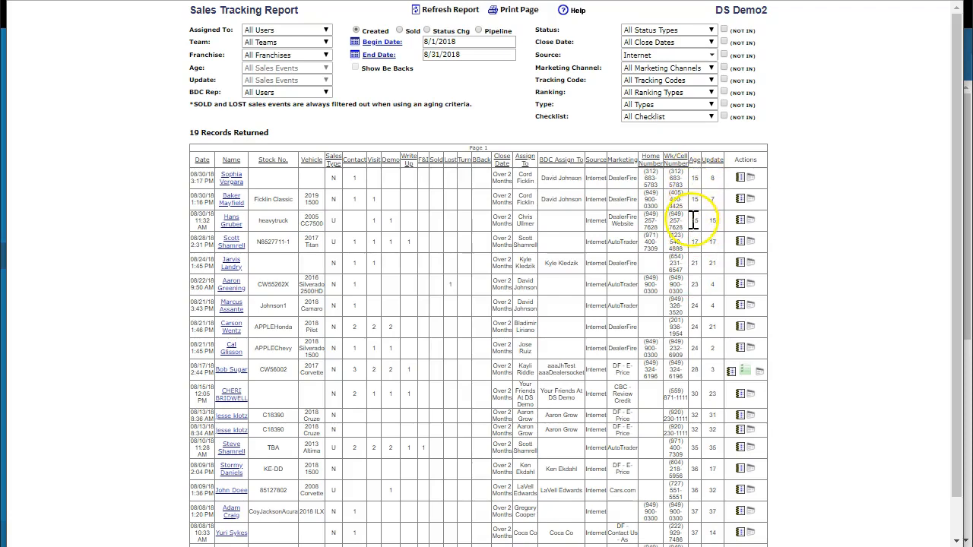
# - Open the first lead's sales opportunity again and save the note "sdfsdfsdf" to its timeline
pyautogui.scroll(-1, 711, 221)
pyautogui.scroll(1, 711, 220)
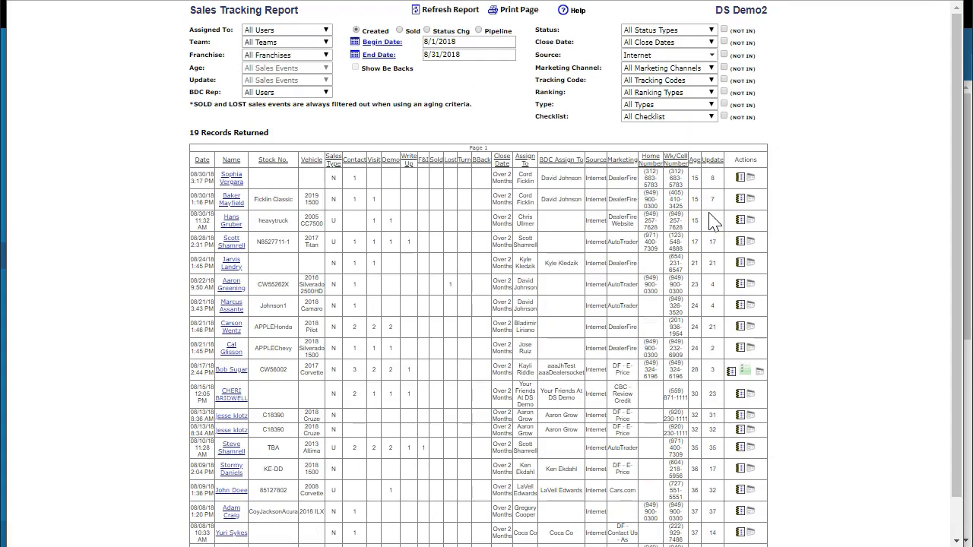
pyautogui.click(232, 195)
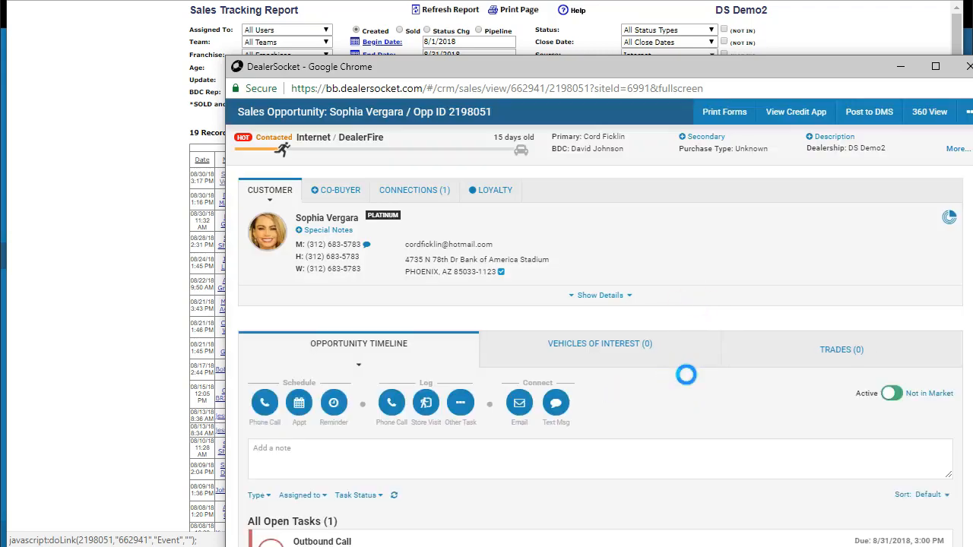
pyautogui.scroll(-2, 669, 327)
pyautogui.click(647, 300)
pyautogui.write('sdfsdfsdf')
pyautogui.click(919, 347)
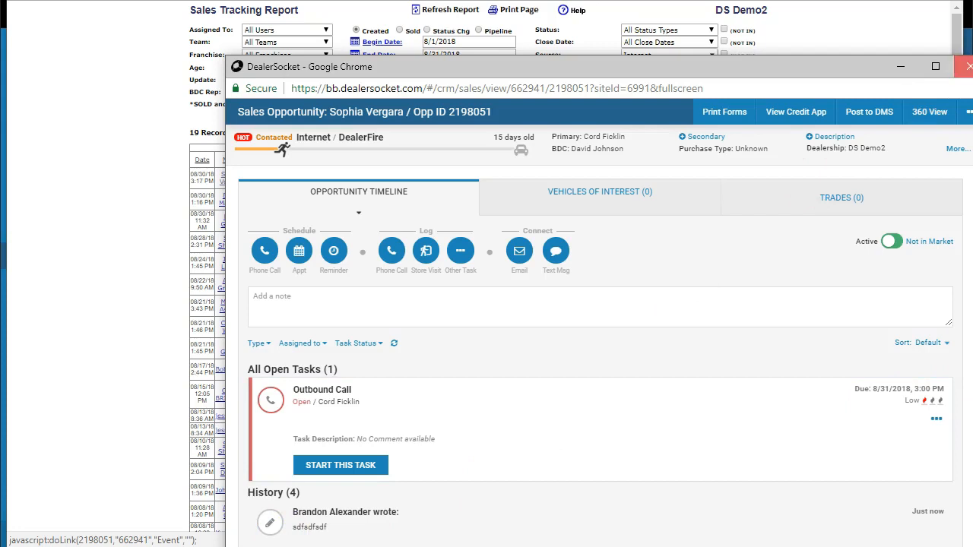
# - Close the opportunity window, refresh the Sales Tracking Report, and check the leads' Update values
pyautogui.click(969, 67)
pyautogui.click(450, 10)
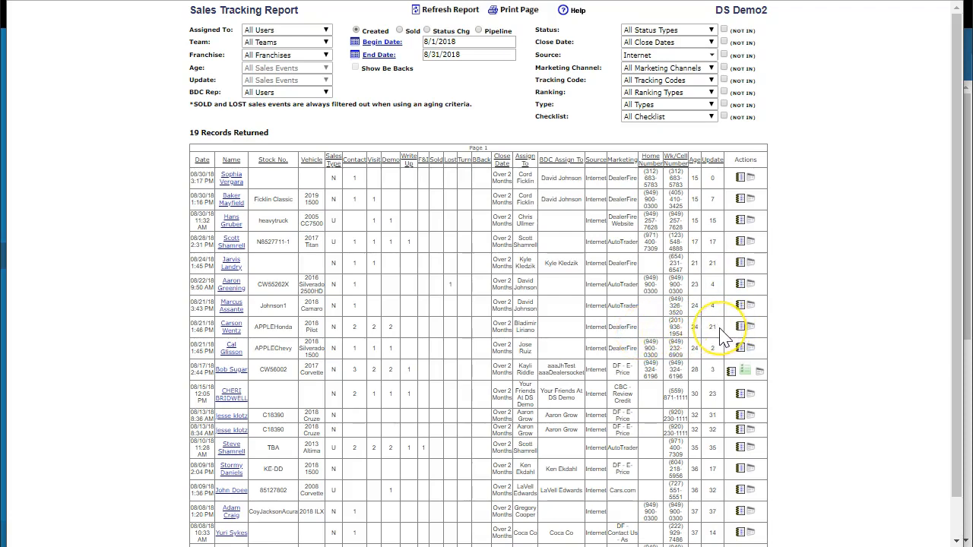
pyautogui.scroll(-1, 723, 339)
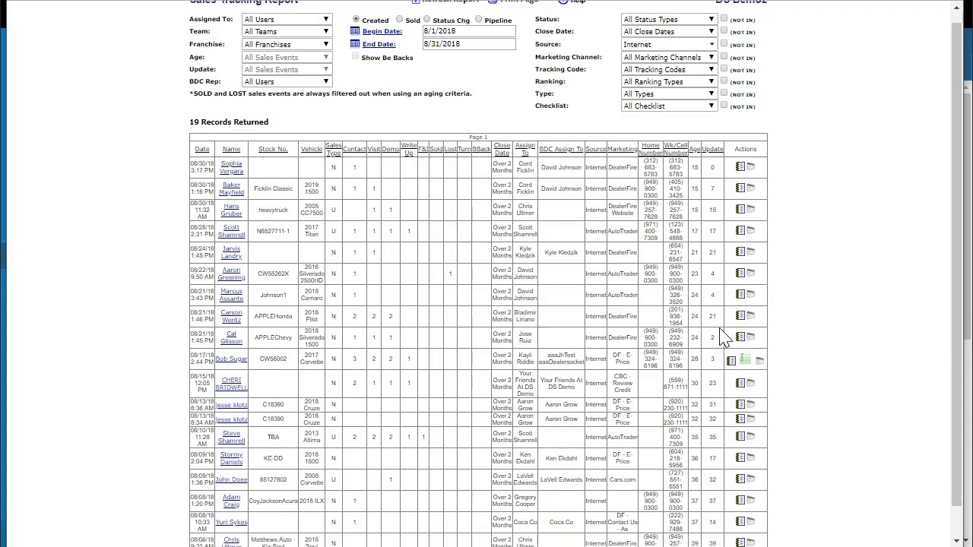
pyautogui.scroll(1, 723, 339)
pyautogui.scroll(-1, 723, 339)
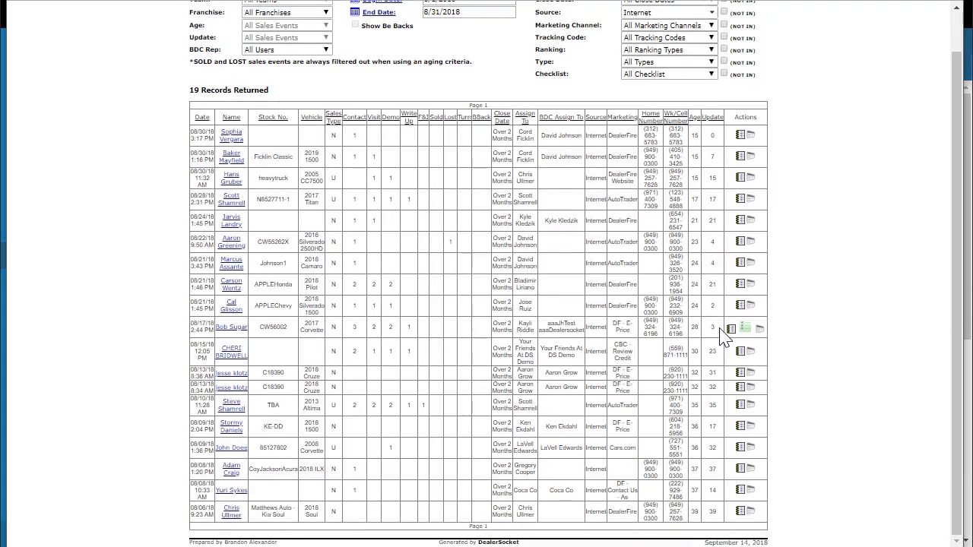
# - Filter the report by the Used Vehicle type and look through the available Checklist options
pyautogui.scroll(1, 723, 339)
pyautogui.scroll(-1, 723, 339)
pyautogui.click(511, 144)
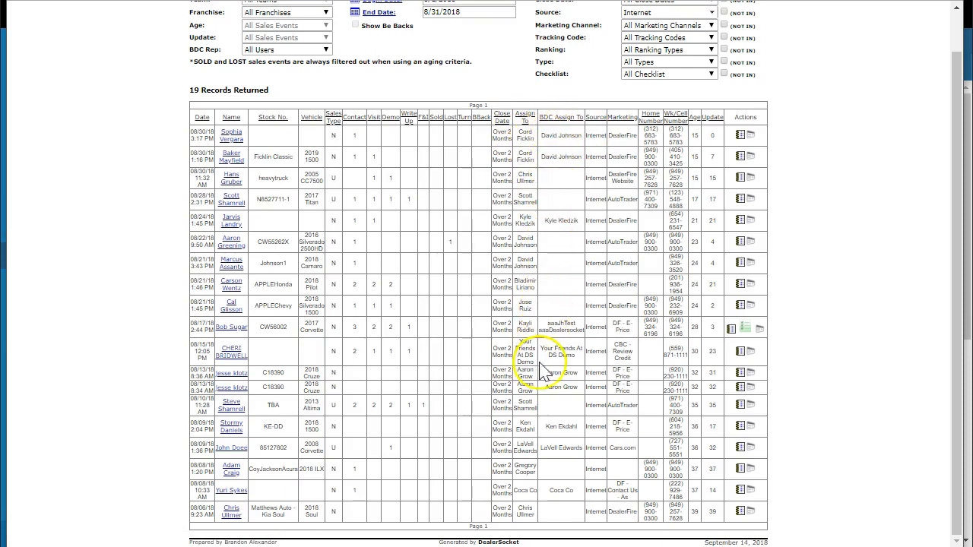
pyautogui.scroll(2, 553, 410)
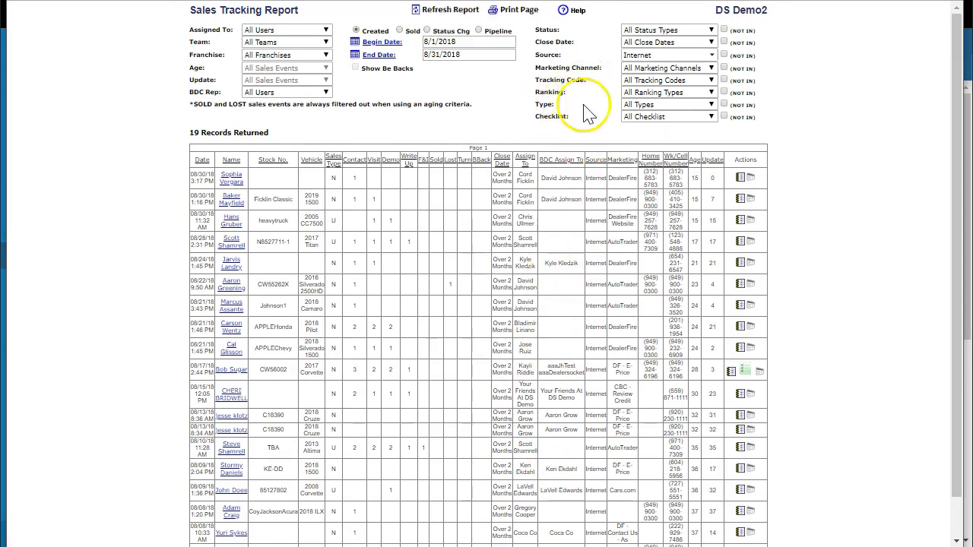
pyautogui.click(645, 106)
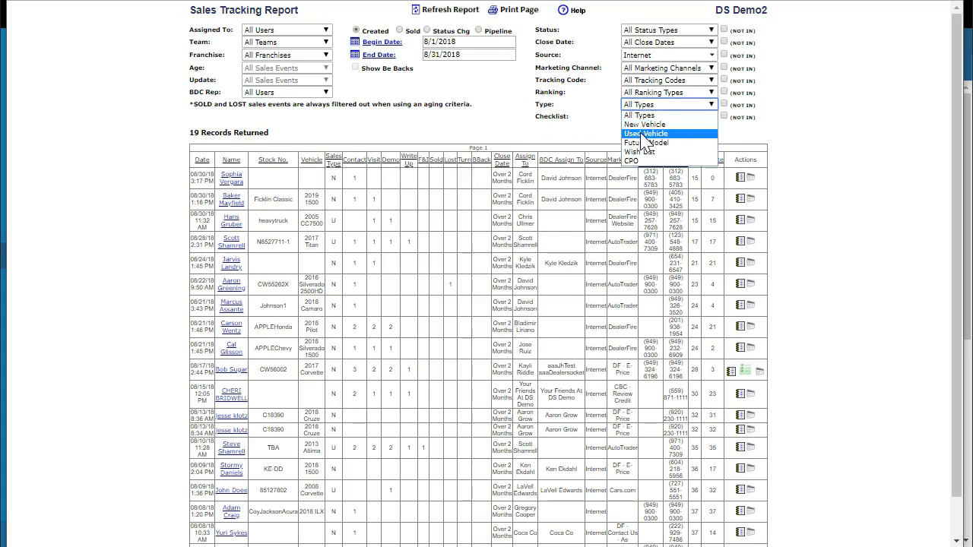
pyautogui.click(641, 133)
pyautogui.click(644, 118)
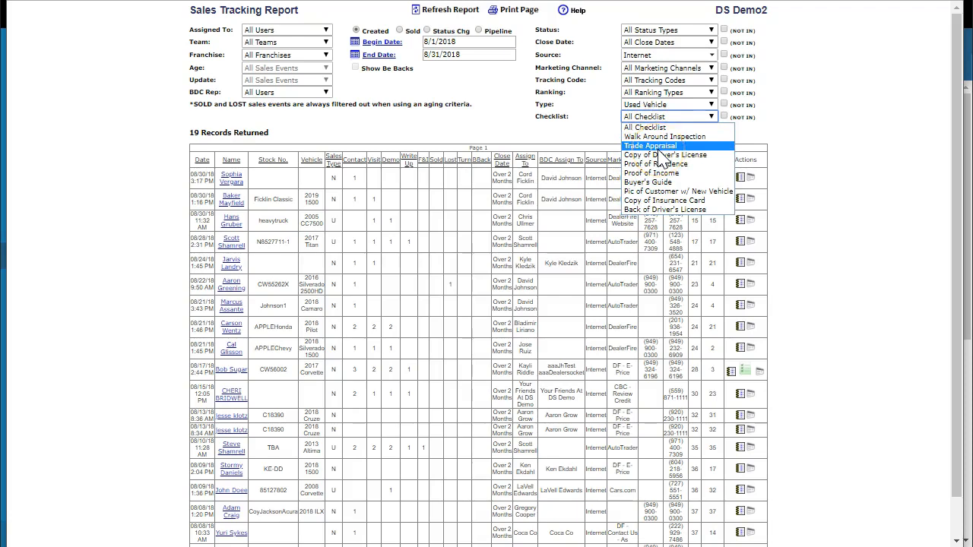
pyautogui.click(592, 129)
# - Set the Tracking Code filter to DealerFire and refresh the report
pyautogui.click(646, 80)
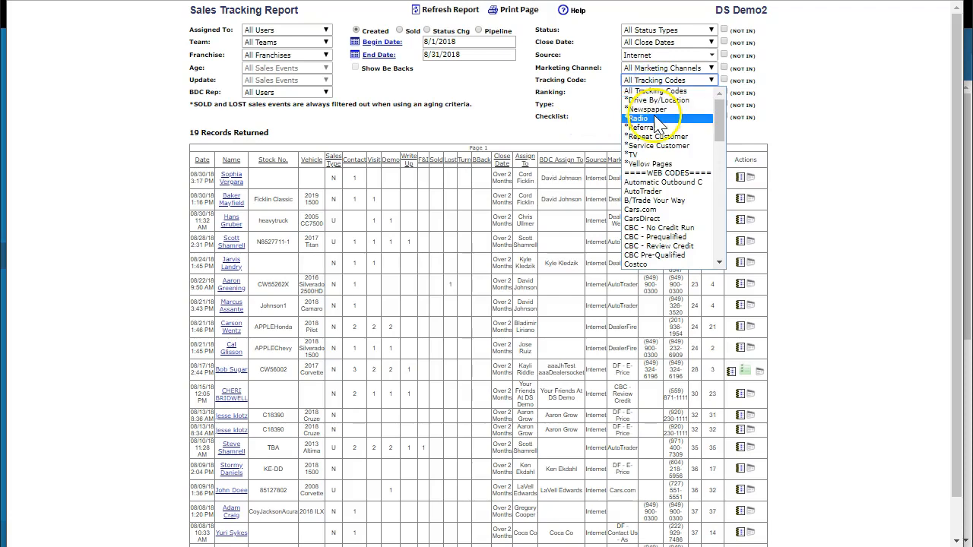
pyautogui.scroll(-5, 661, 159)
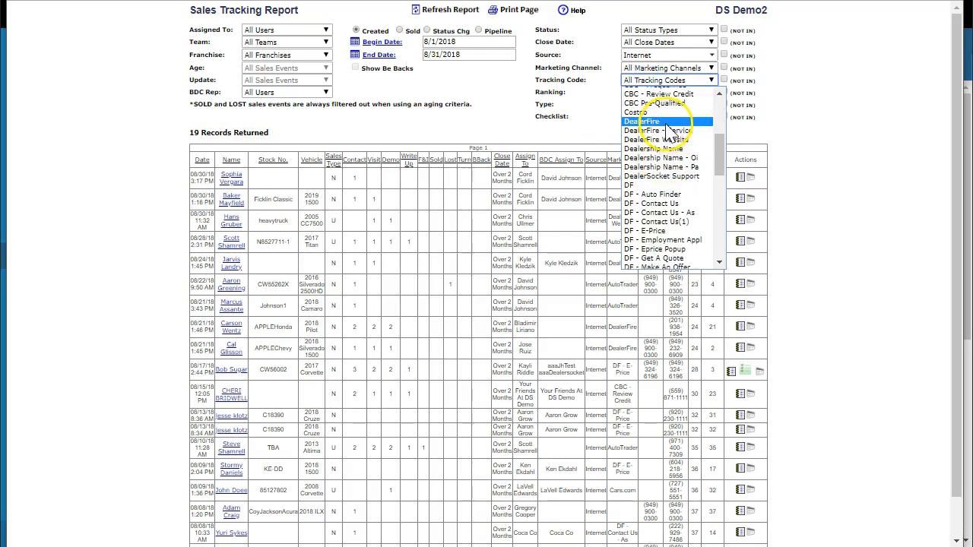
pyautogui.click(652, 122)
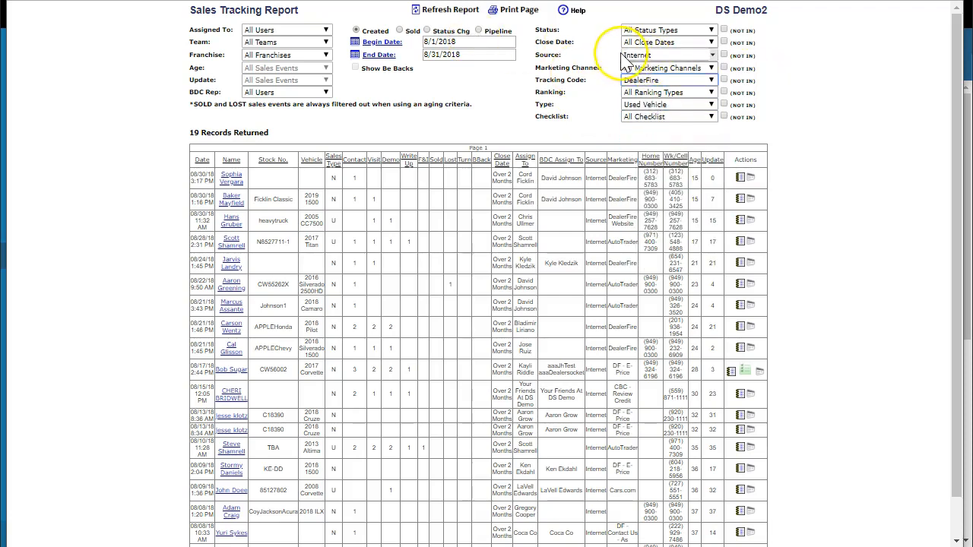
pyautogui.click(456, 11)
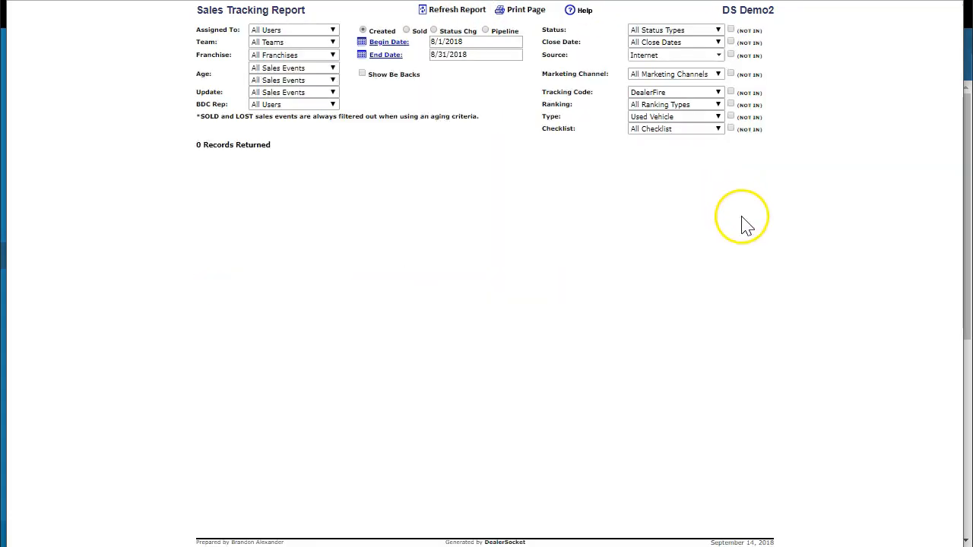
# - Change the Tracking Code filter to DealerFire Website and refresh the report
pyautogui.click(647, 79)
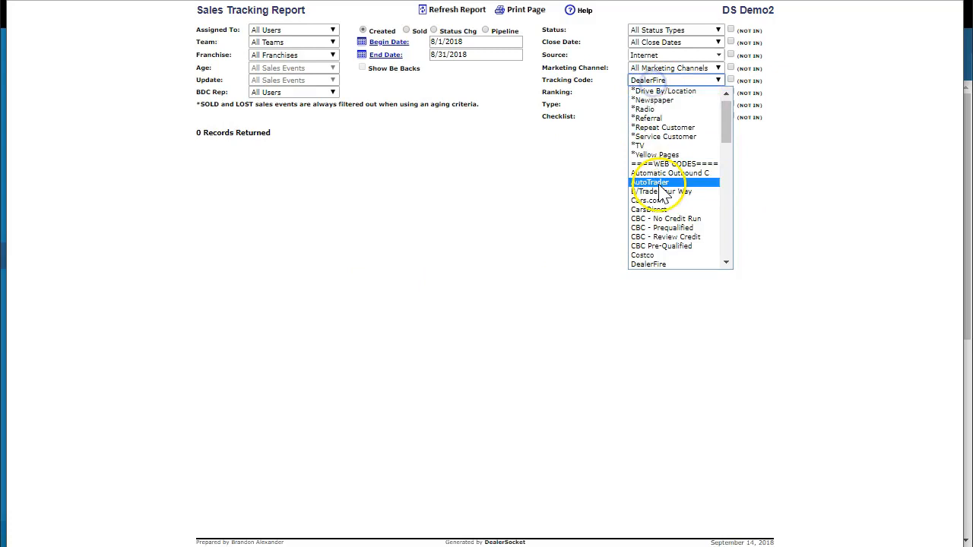
pyautogui.scroll(-6, 666, 194)
pyautogui.click(663, 123)
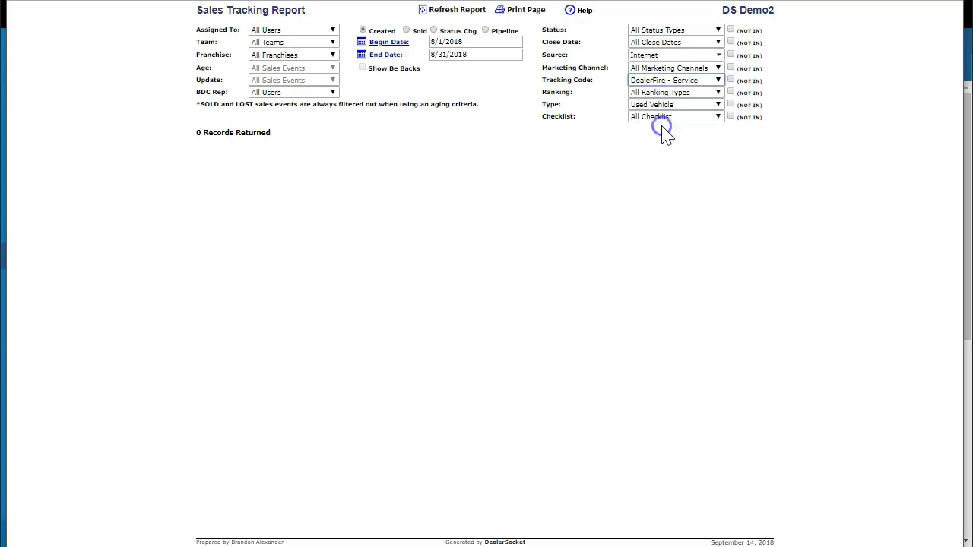
pyautogui.click(643, 80)
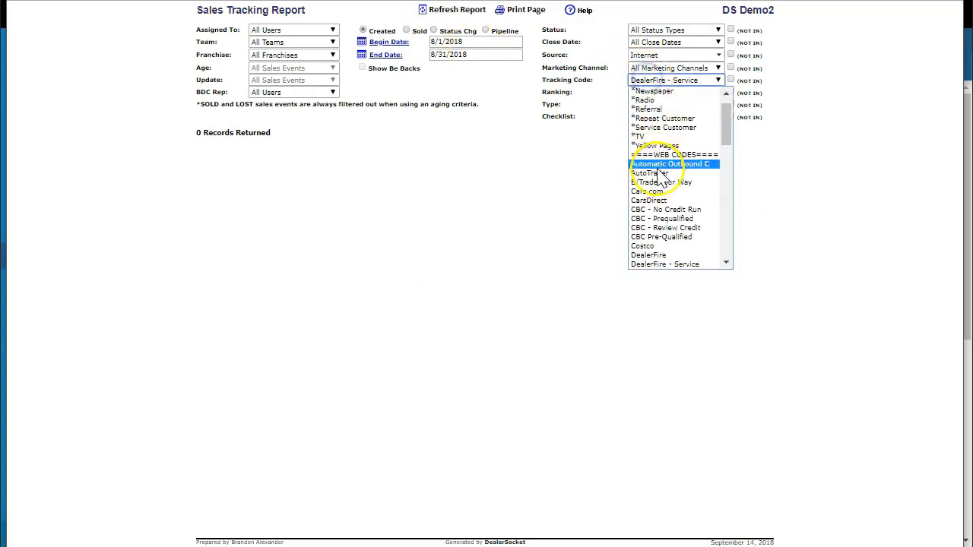
pyautogui.scroll(-6, 662, 221)
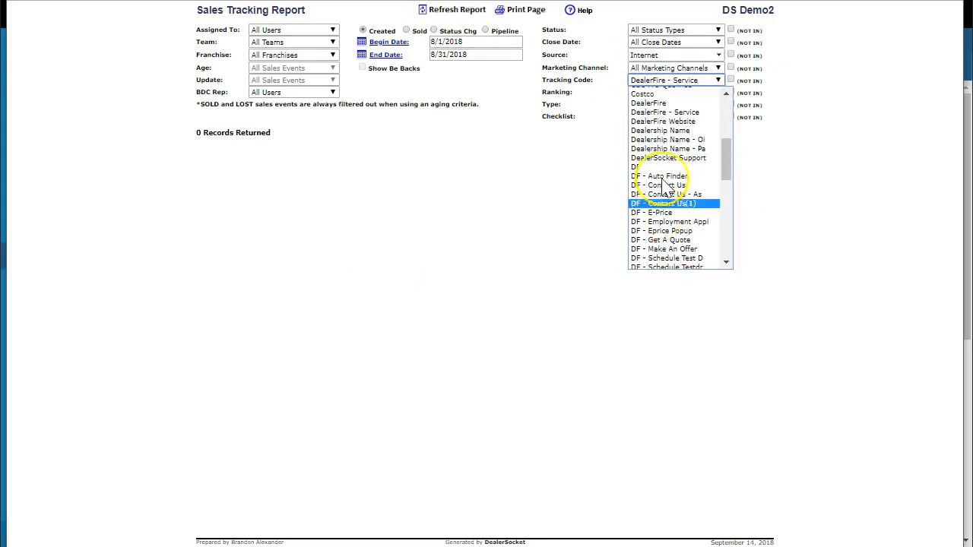
pyautogui.click(661, 124)
pyautogui.click(449, 10)
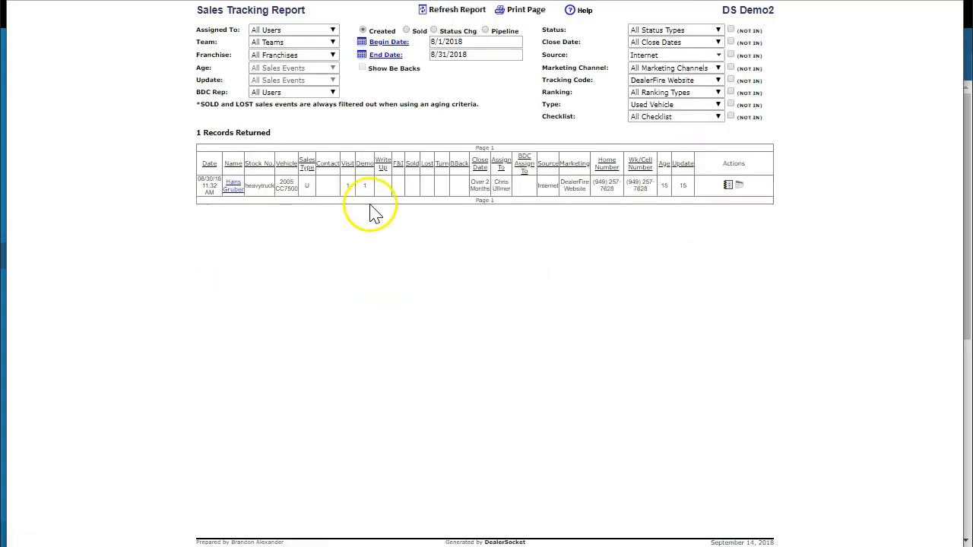
pyautogui.rightClick(373, 209)
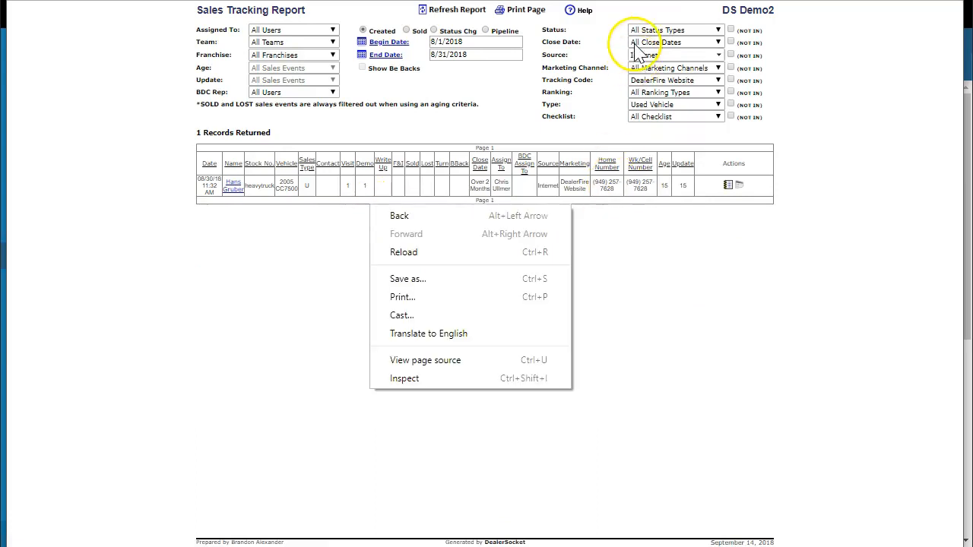
# - Add Fresh Up and Phone Up to the Source filter alongside Internet and refresh the report
pyautogui.click(657, 57)
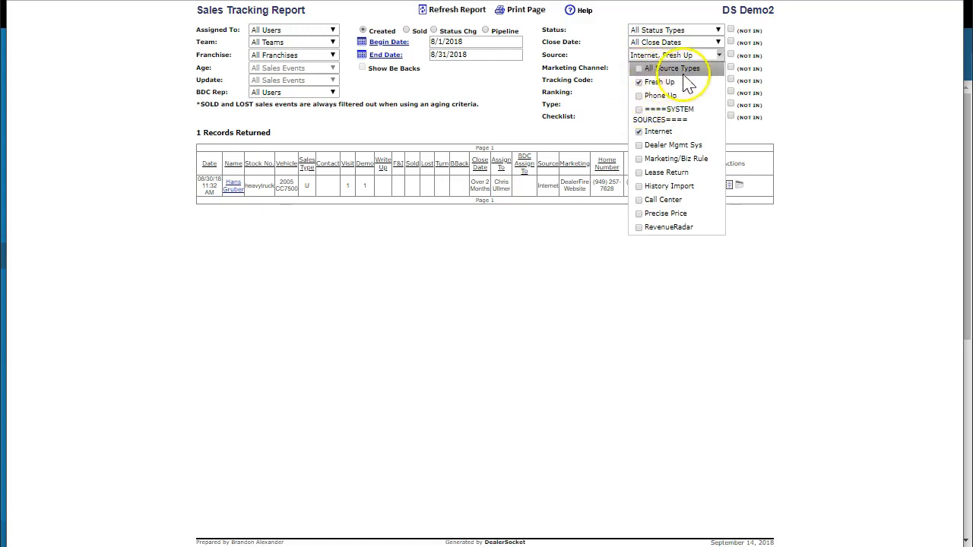
pyautogui.click(642, 95)
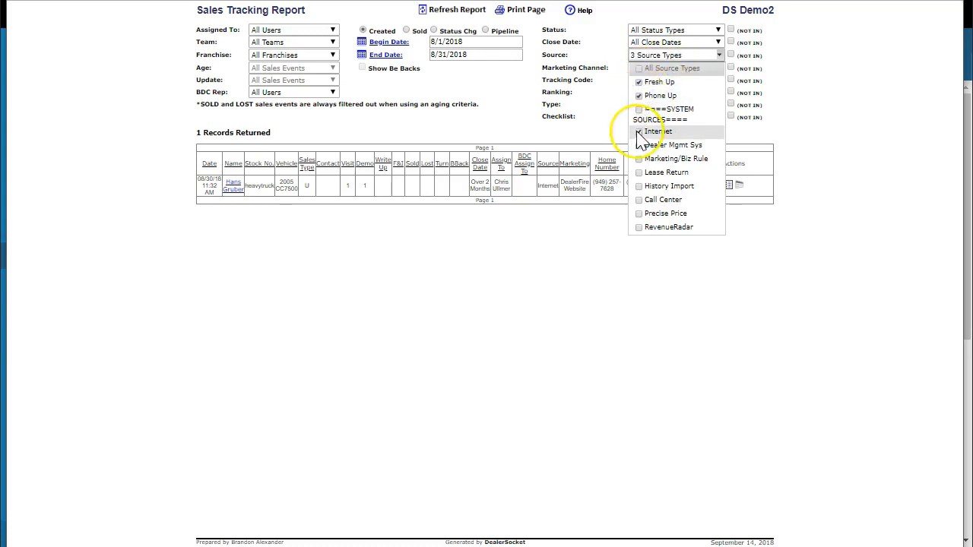
pyautogui.click(449, 10)
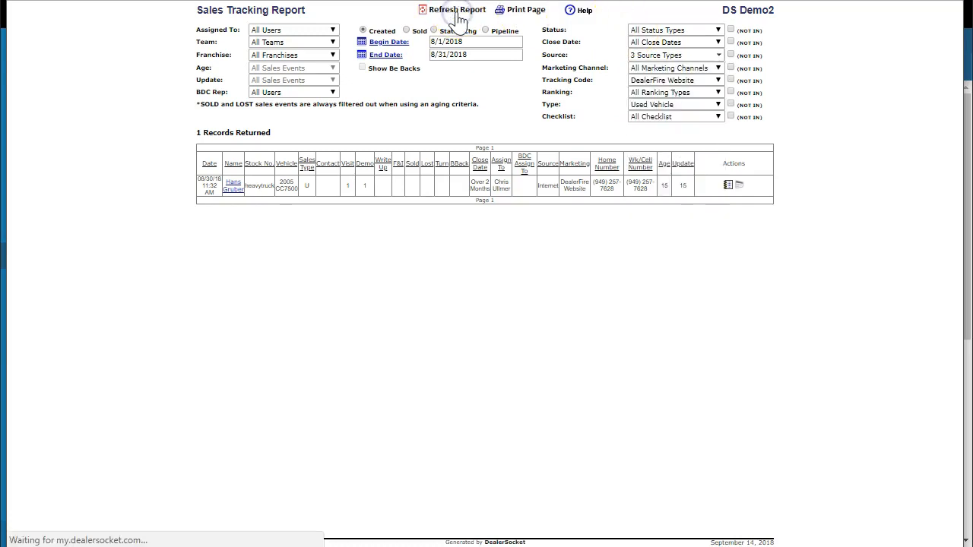
# - Run the report with the *Referral tracking code excluded, and run it again with that code included
pyautogui.click(646, 80)
pyautogui.click(647, 100)
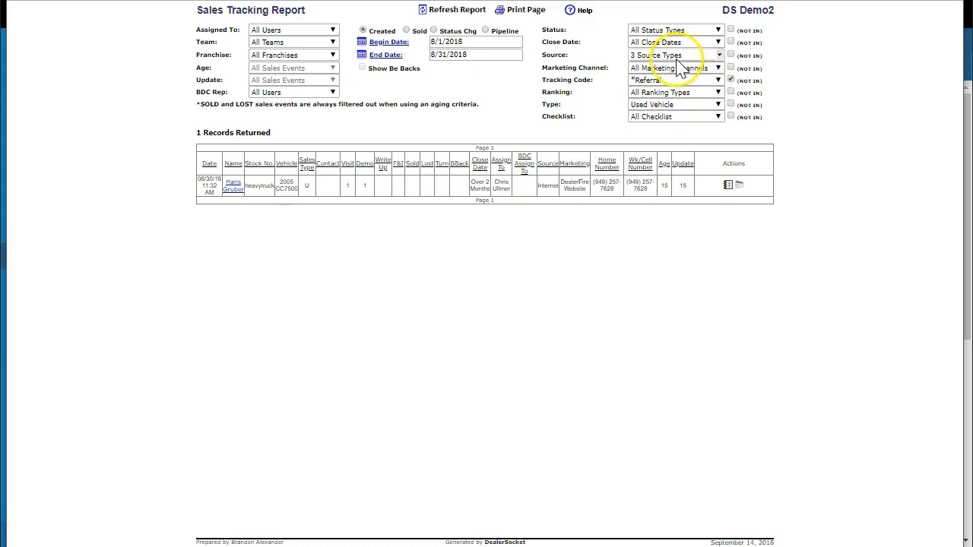
pyautogui.click(457, 13)
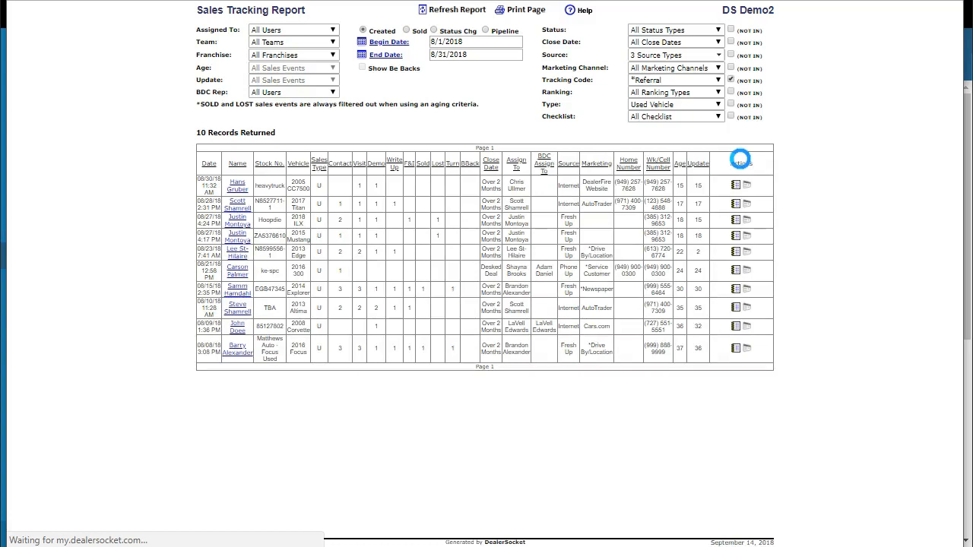
pyautogui.click(690, 72)
pyautogui.click(690, 72)
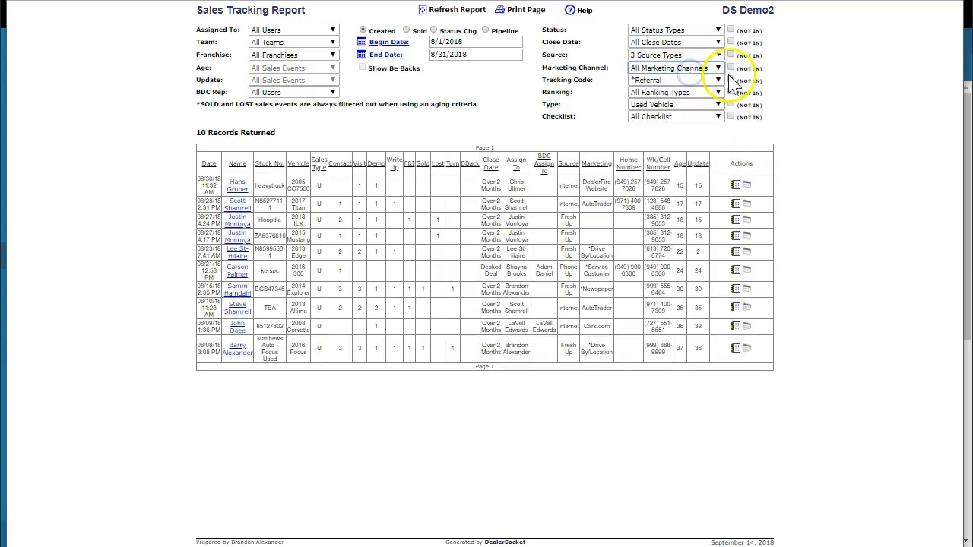
pyautogui.click(459, 16)
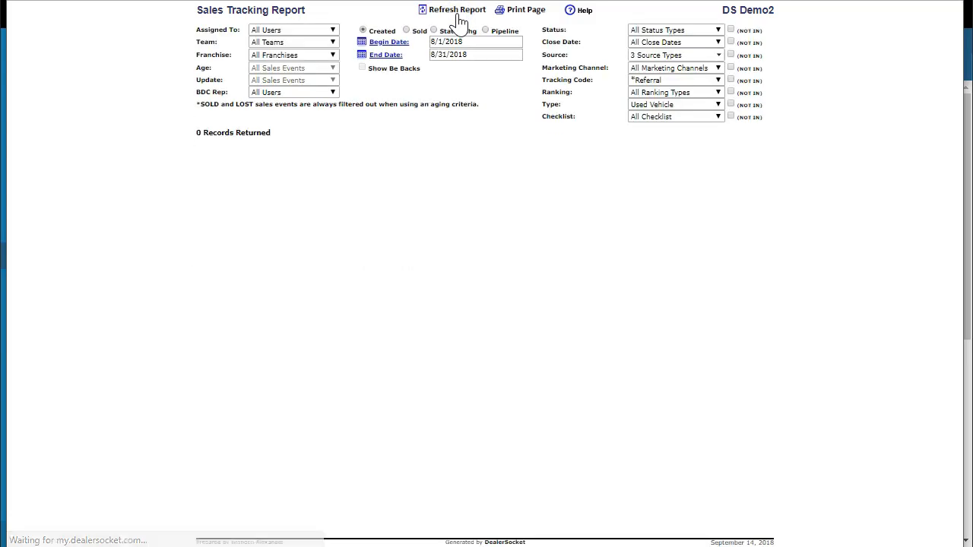
# - Reset the Tracking Code filter to All Tracking Codes and refresh the report
pyautogui.click(718, 81)
pyautogui.click(689, 89)
pyautogui.click(461, 17)
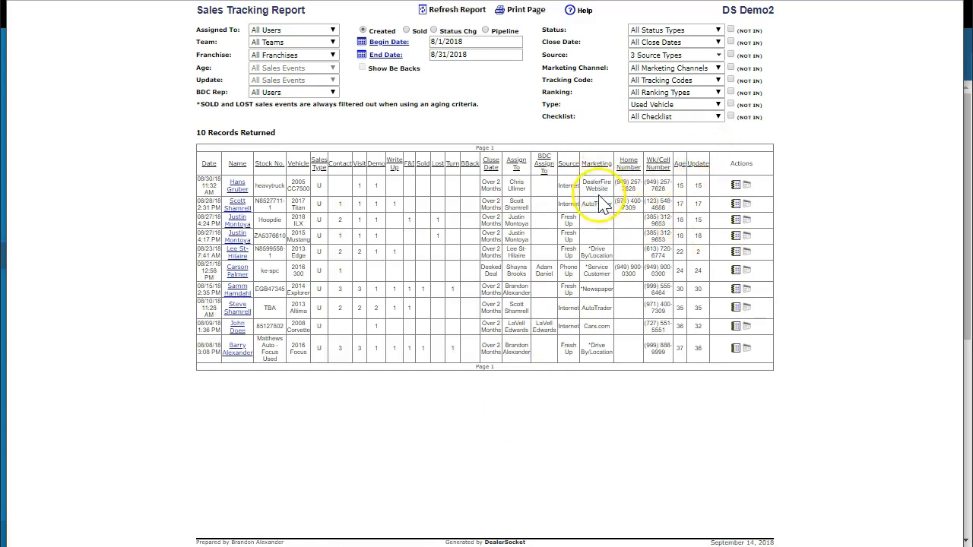
# - Run the report with the AutoTrader tracking code excluded, and run it again with only AutoTrader included
pyautogui.click(647, 79)
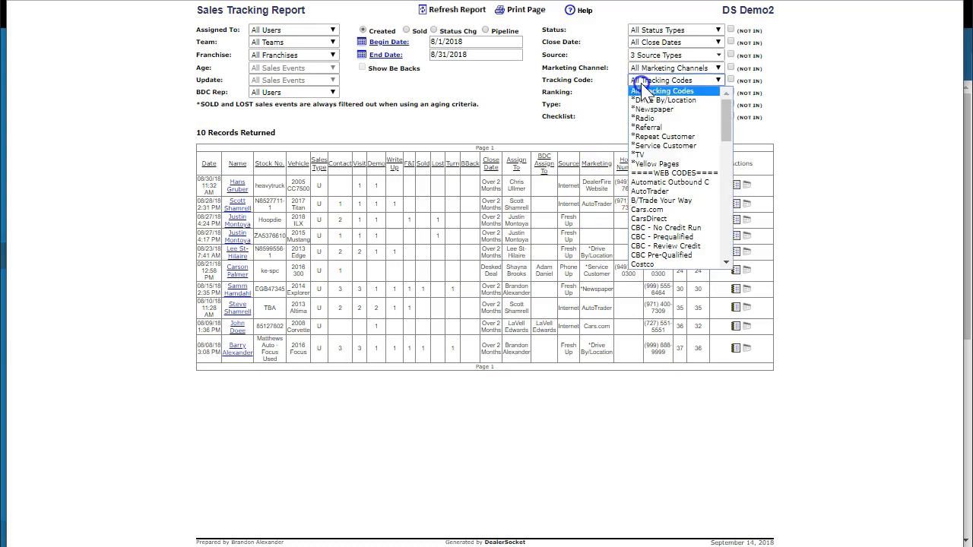
pyautogui.click(655, 194)
pyautogui.click(730, 80)
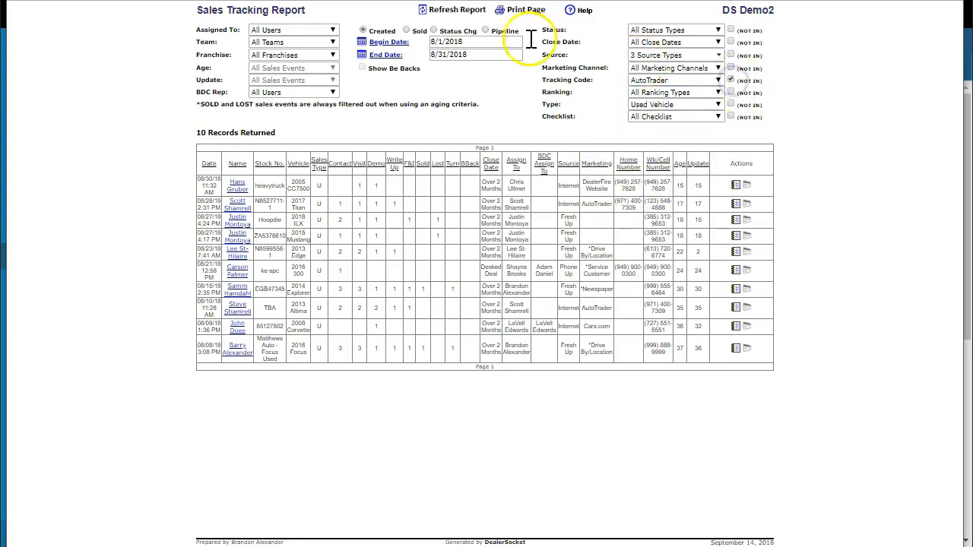
pyautogui.click(473, 16)
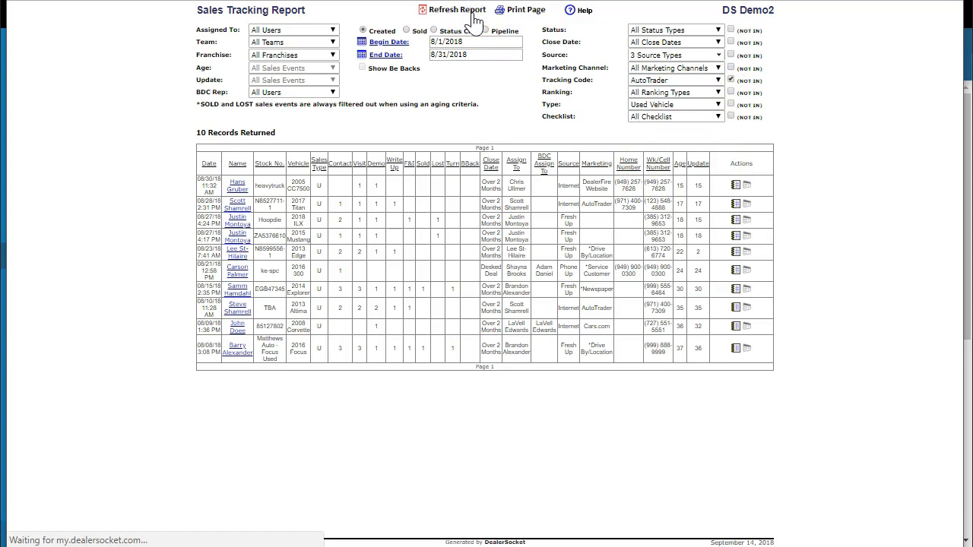
pyautogui.click(731, 79)
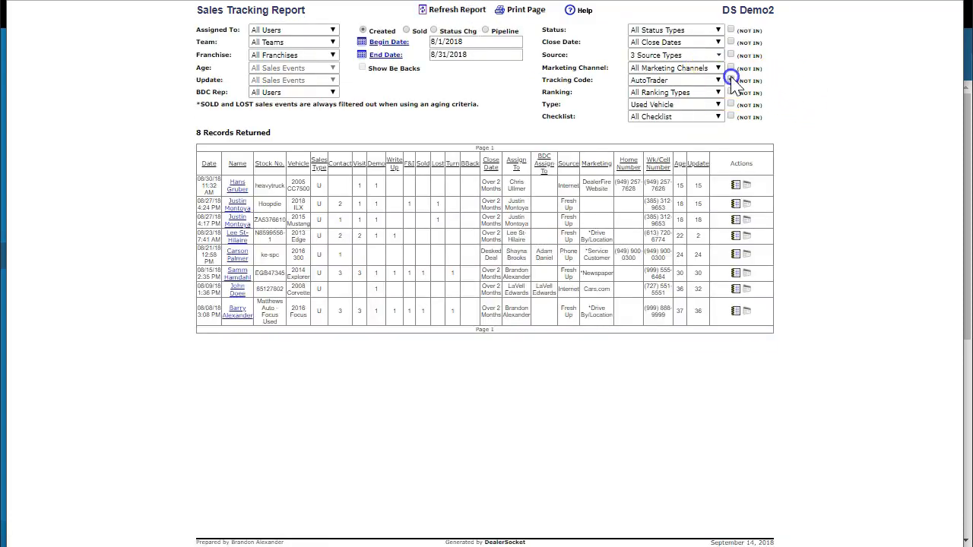
pyautogui.click(435, 15)
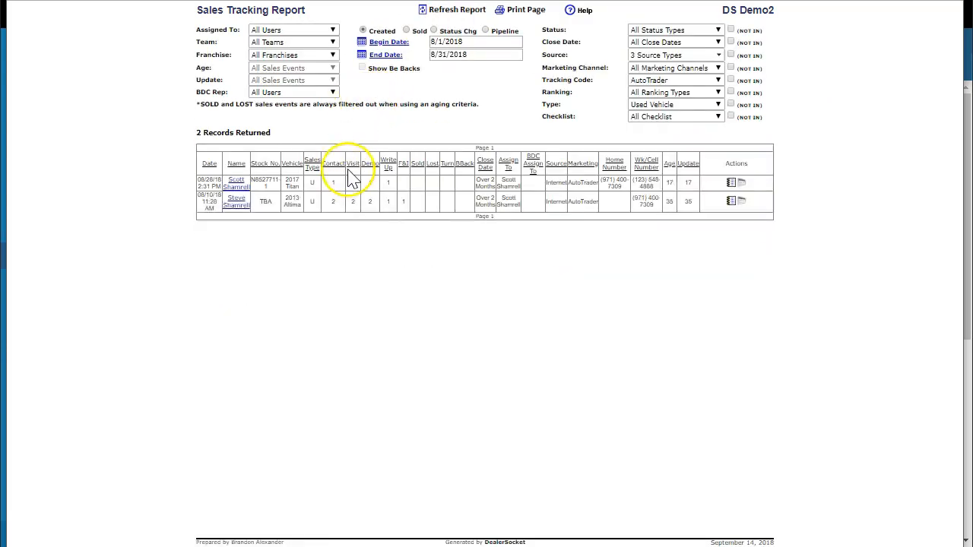
# - Switch the report to Sold, reset the tracking code and vehicle type filters to all, and refresh it
pyautogui.click(406, 30)
pyautogui.click(669, 56)
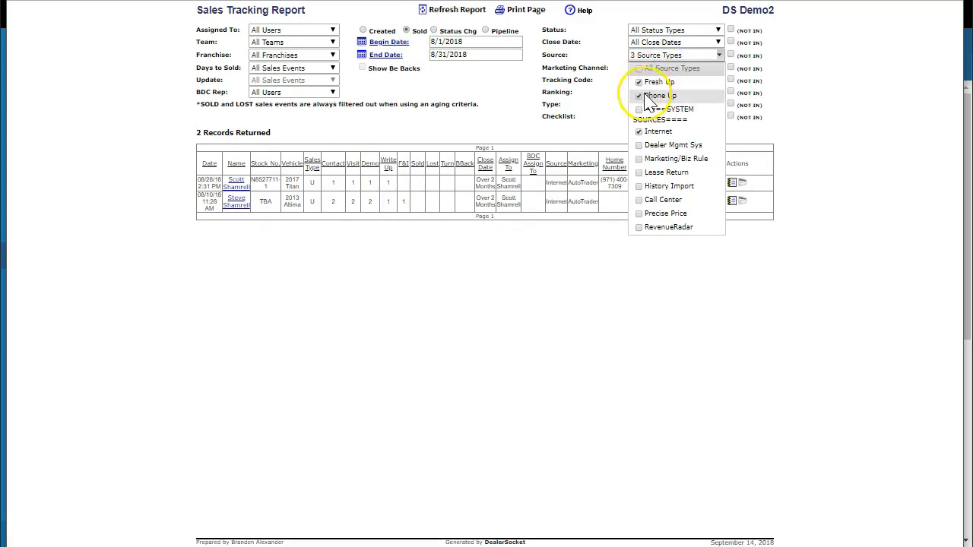
pyautogui.click(579, 103)
pyautogui.click(658, 81)
pyautogui.click(655, 94)
pyautogui.click(656, 105)
pyautogui.click(654, 111)
pyautogui.click(443, 14)
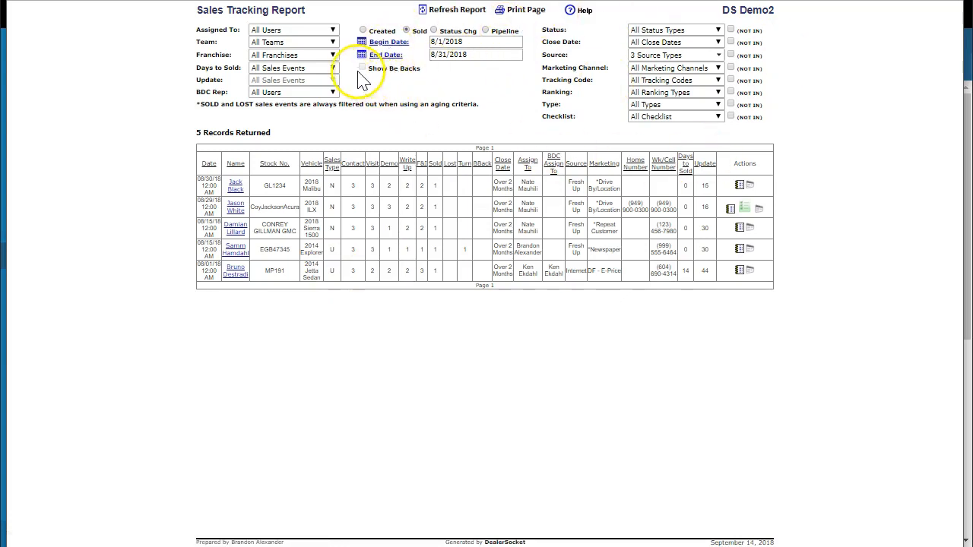
# - Try the Created and Pipeline report modes, settle on Status Chg, and enable Show Be Backs
pyautogui.click(363, 30)
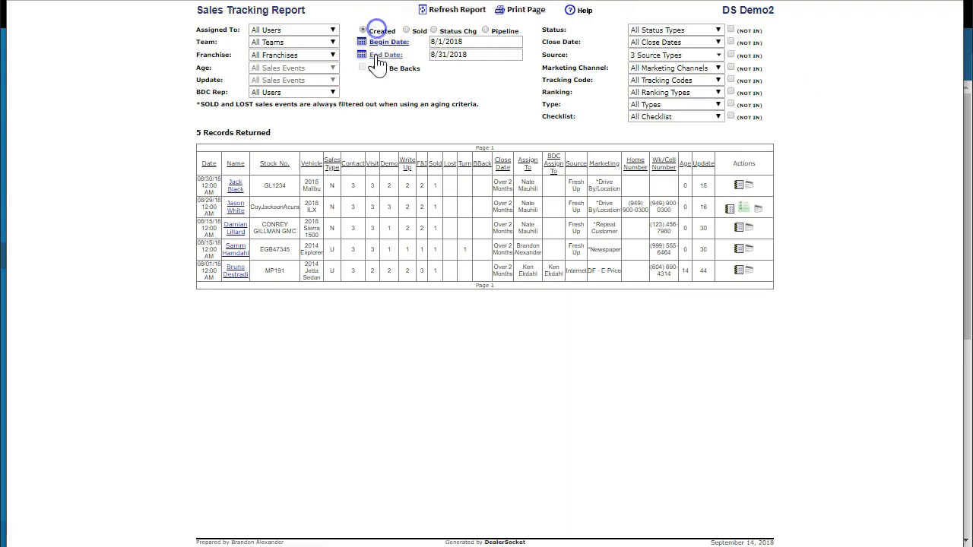
pyautogui.click(485, 30)
pyautogui.click(435, 31)
pyautogui.click(362, 68)
# - Set the report's date range from 8/1/2018 to 8/31/2018
pyautogui.click(453, 42)
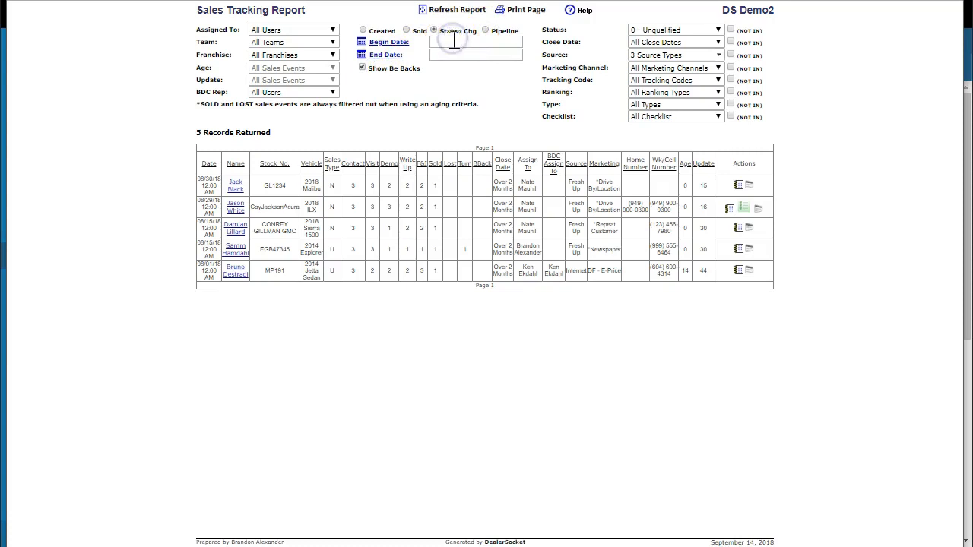
pyautogui.write('8/')
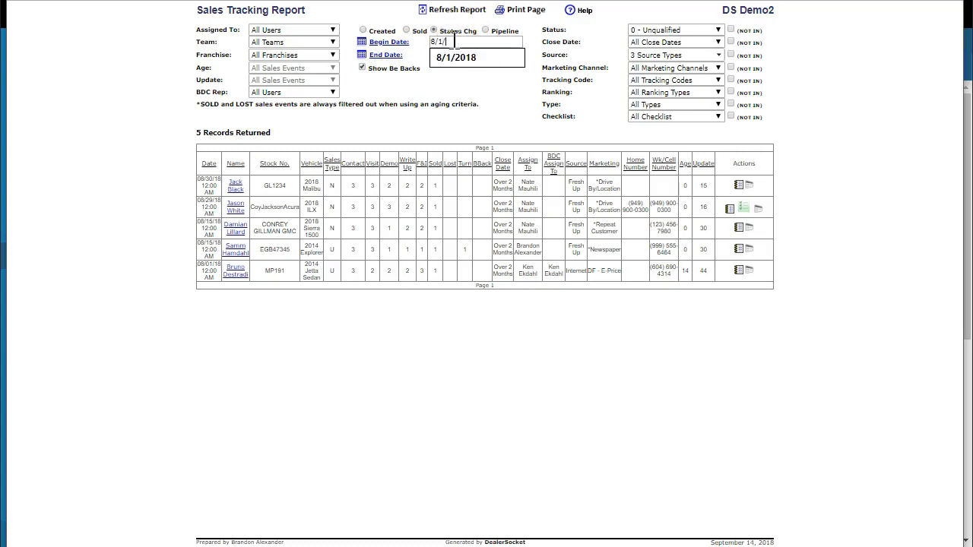
pyautogui.write('1/')
pyautogui.press('Down')
pyautogui.press('Tab')
pyautogui.write('8/')
pyautogui.press('Down')
pyautogui.press('Tab')
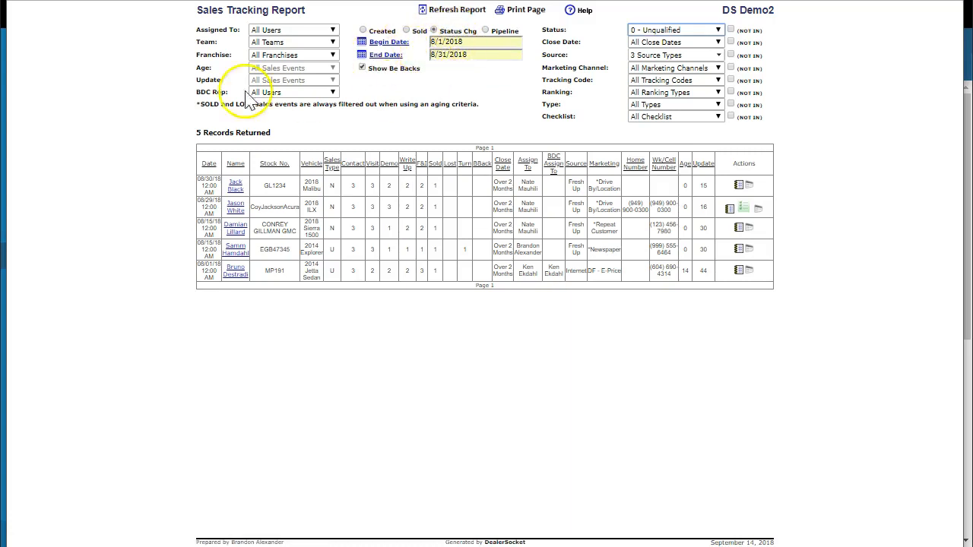
# - Clear the selected source types and set the Status filter to All Status Types
pyautogui.click(675, 57)
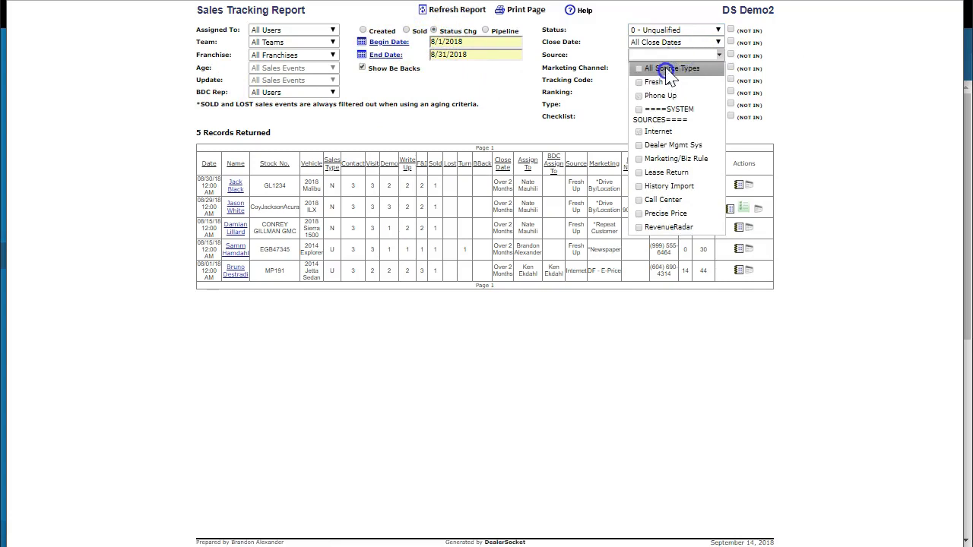
pyautogui.click(669, 30)
pyautogui.click(660, 36)
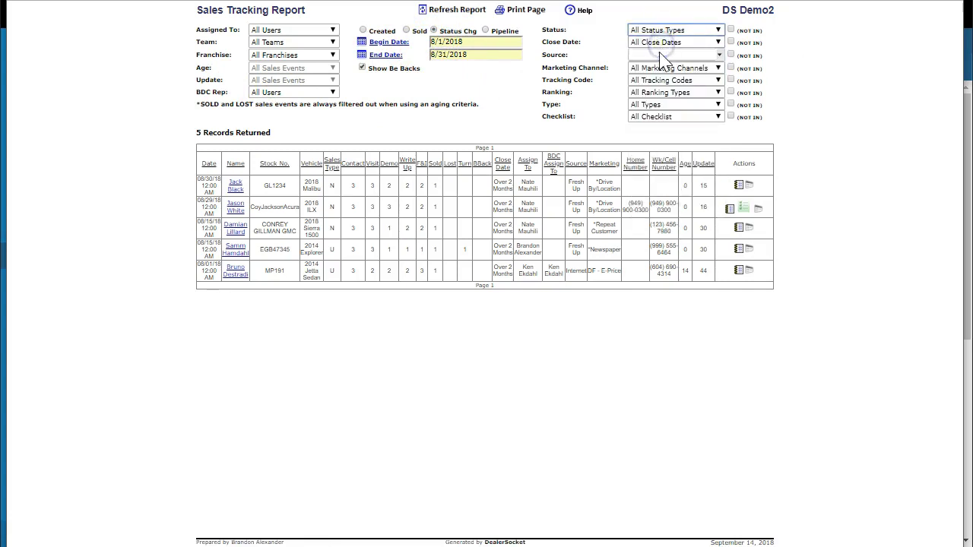
# - Set the Source filter to All Source Types and refresh the status-change report with Show Be Backs enabled
pyautogui.click(660, 55)
pyautogui.click(586, 84)
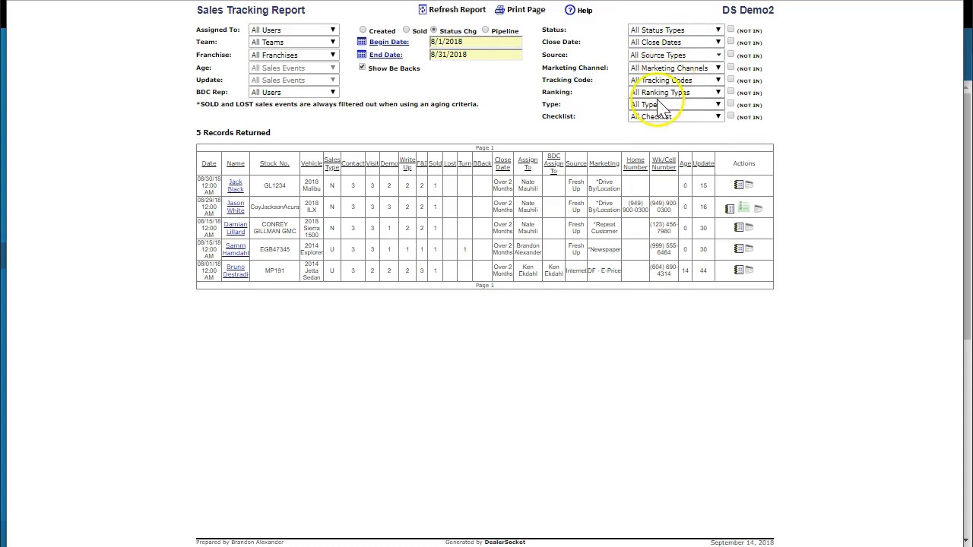
pyautogui.click(455, 10)
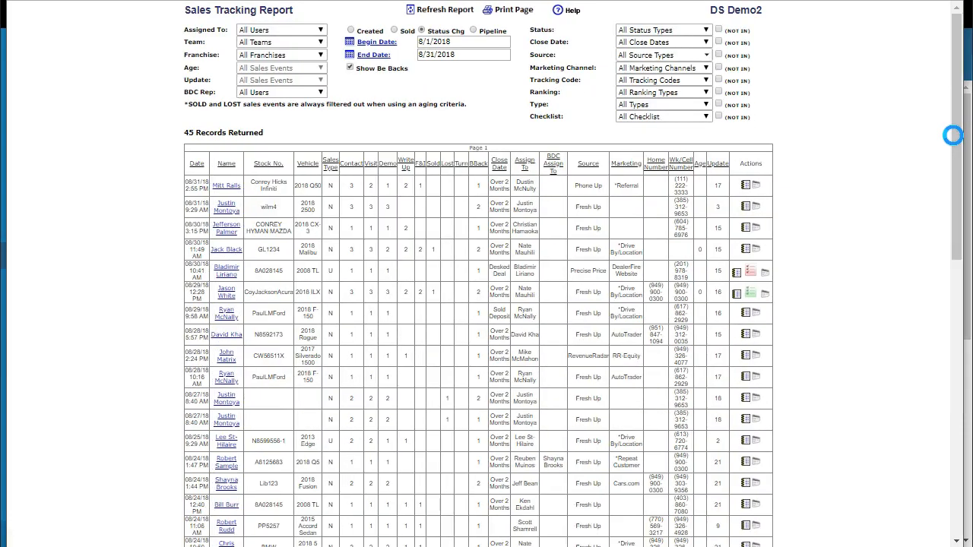
pyautogui.scroll(-10, 479, 294)
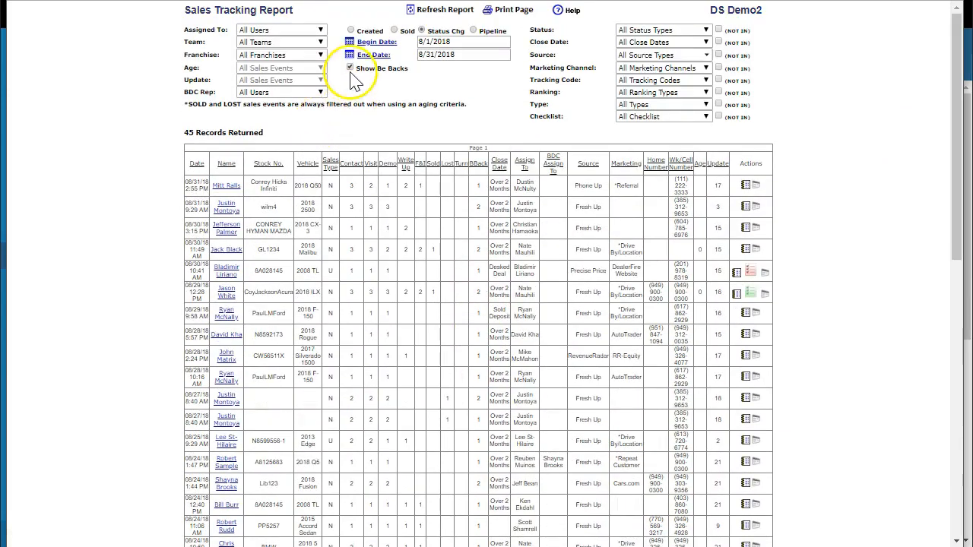
# - Refresh the report with Show Be Backs turned off, look over the records, and turn the option back on
pyautogui.click(349, 67)
pyautogui.click(428, 10)
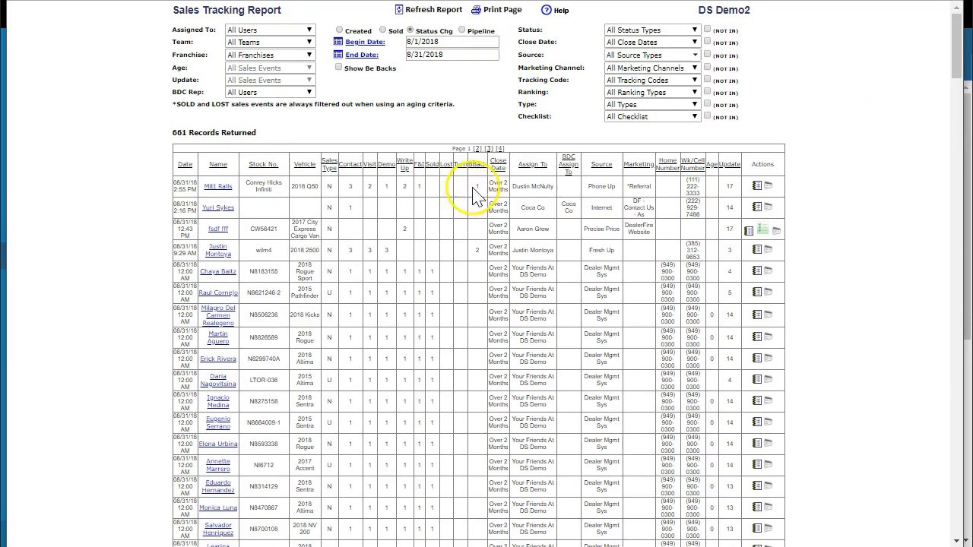
pyautogui.scroll(-2, 474, 263)
pyautogui.scroll(2, 473, 263)
pyautogui.click(363, 68)
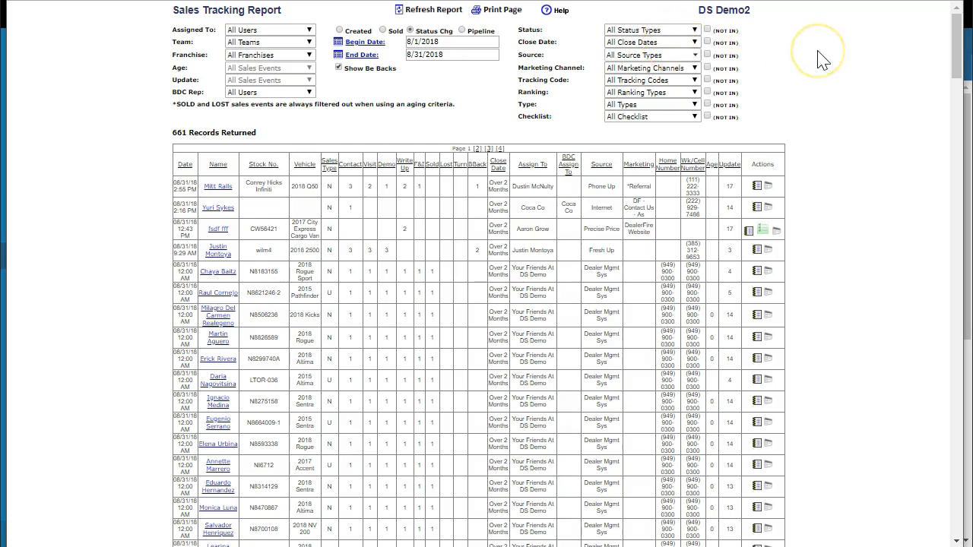
# - Check the choices offered by the Team, Assigned To and Franchise filters, keeping All Teams, All Users and All Franchises
pyautogui.click(266, 42)
pyautogui.click(262, 42)
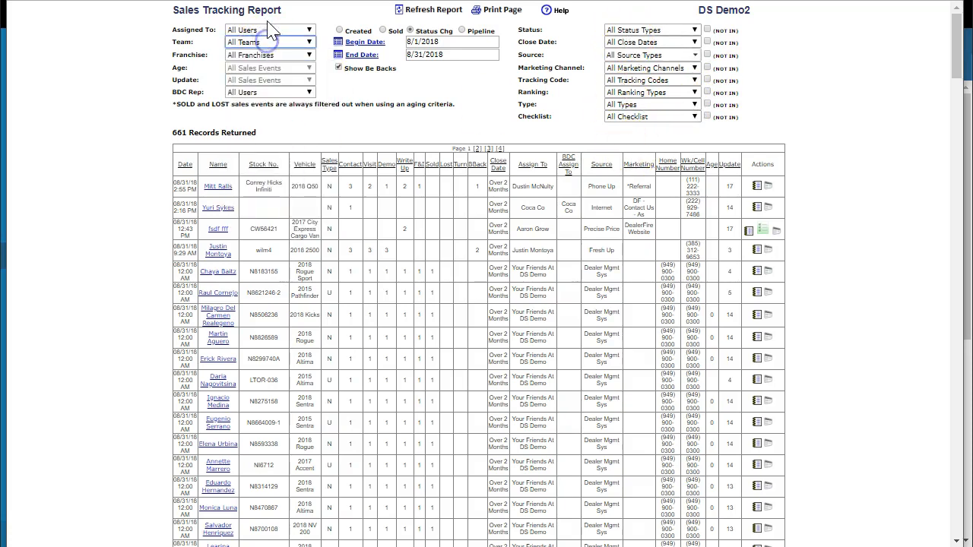
pyautogui.click(270, 31)
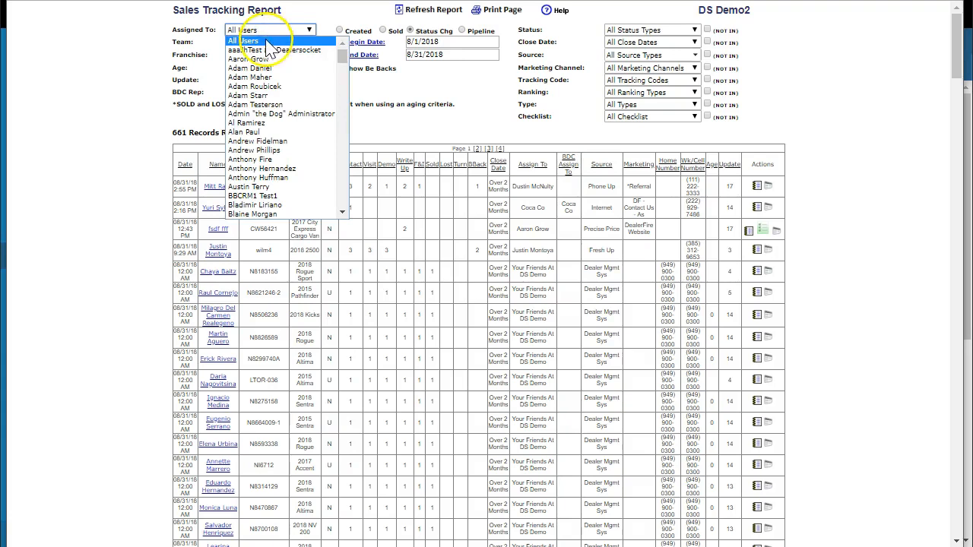
pyautogui.click(247, 35)
pyautogui.click(265, 57)
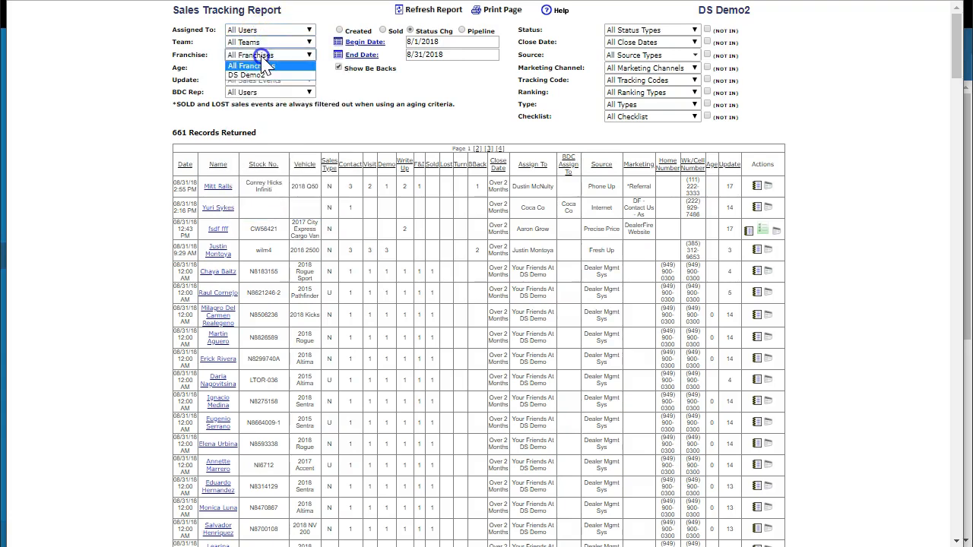
pyautogui.click(264, 66)
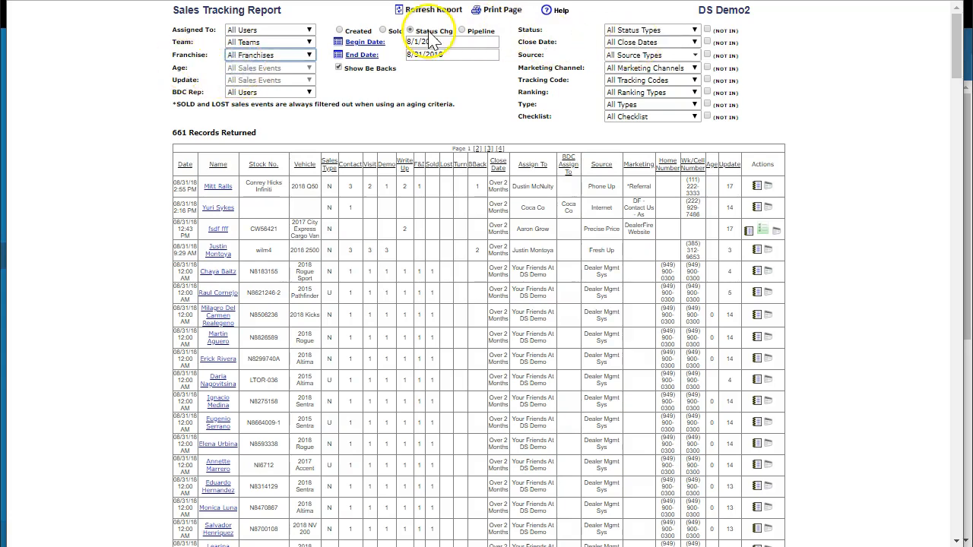
# - Switch the report mode to Pipeline and set the Age filter to 30 - 60 Days
pyautogui.click(344, 30)
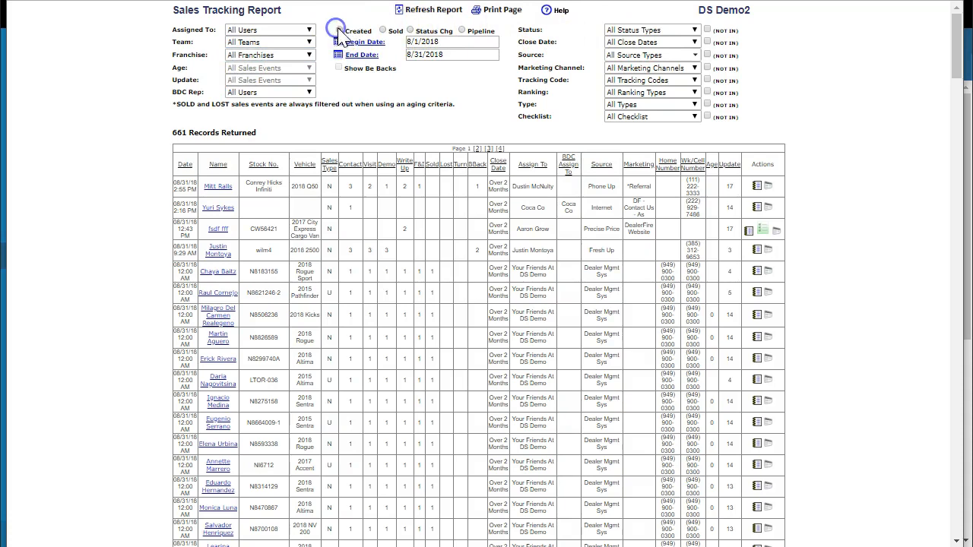
pyautogui.click(463, 31)
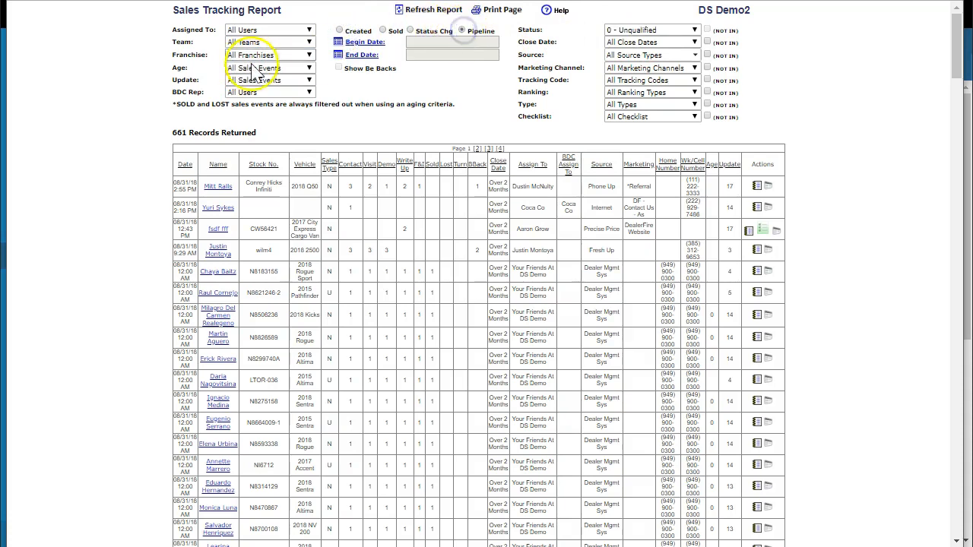
pyautogui.click(251, 68)
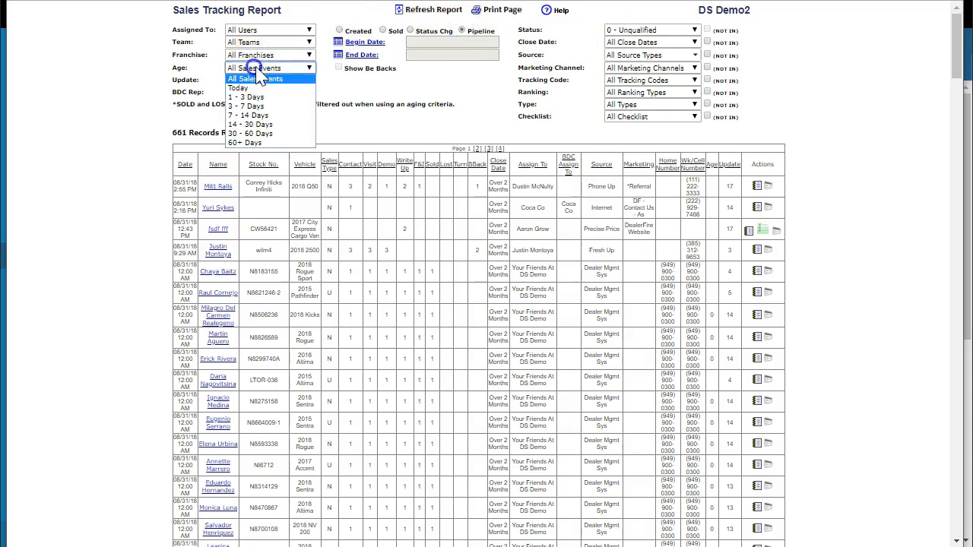
pyautogui.click(250, 133)
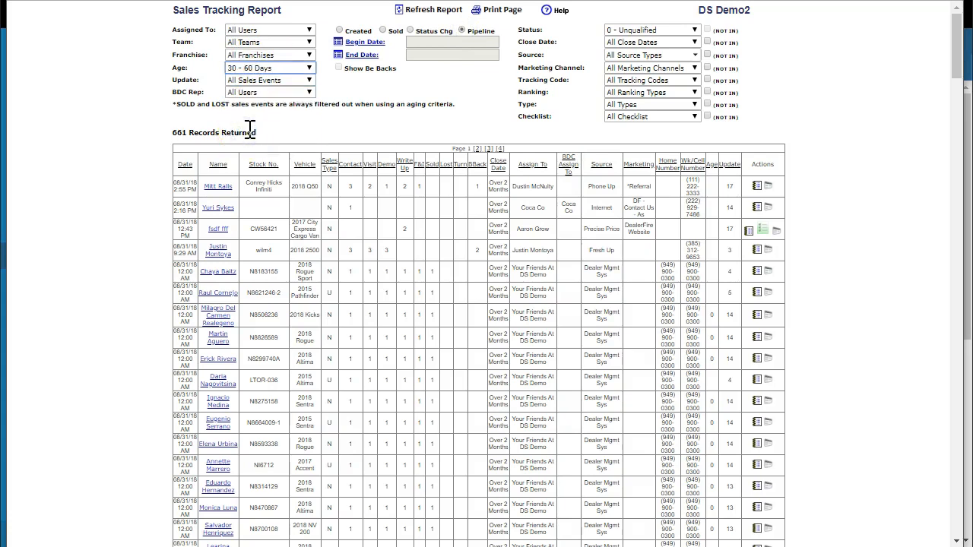
# - Keep the Status filter at 0 - Unqualified and refresh the pipeline report
pyautogui.click(664, 29)
pyautogui.click(616, 46)
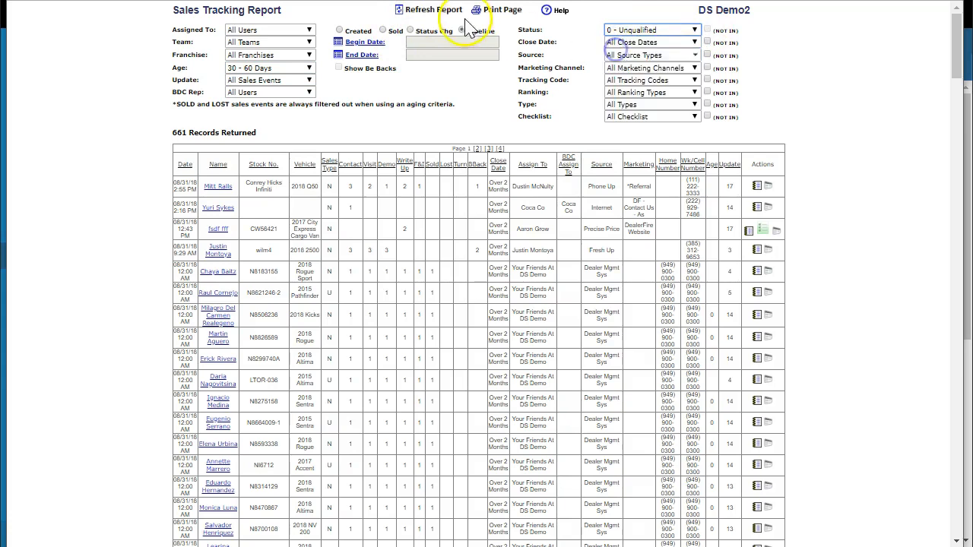
pyautogui.click(437, 10)
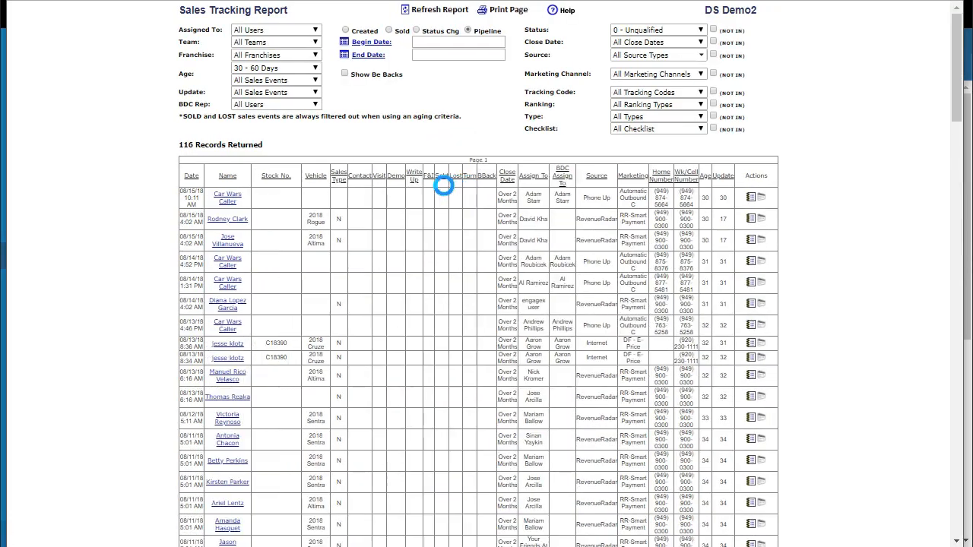
# - Set the Status filter to 4 - Write Up, refresh the pipeline report, and review the listed records
pyautogui.click(620, 29)
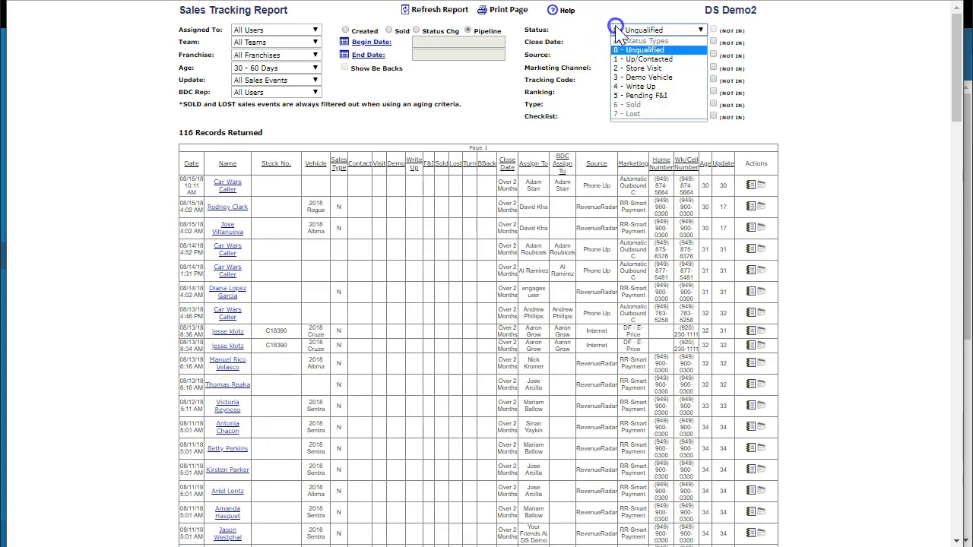
pyautogui.click(650, 86)
pyautogui.click(441, 11)
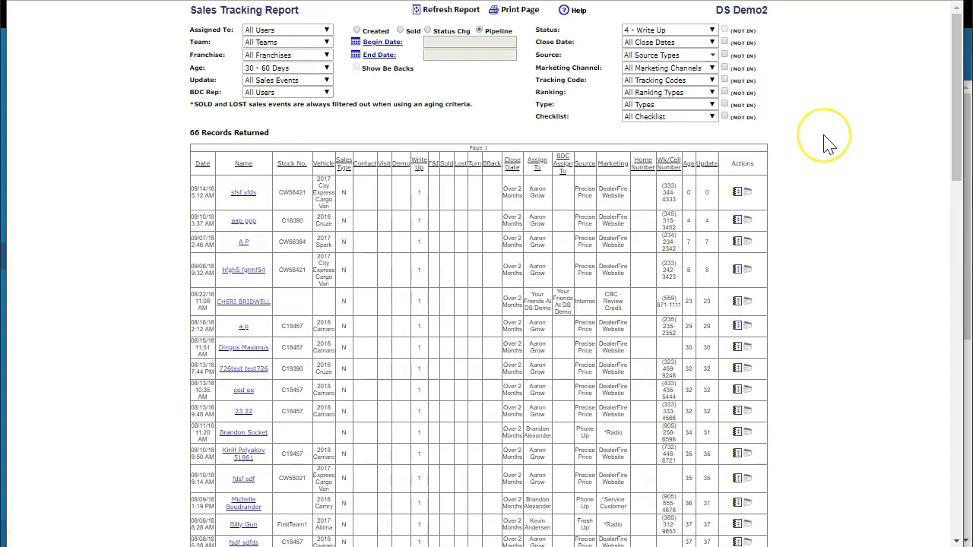
pyautogui.scroll(-12, 830, 144)
pyautogui.scroll(12, 829, 145)
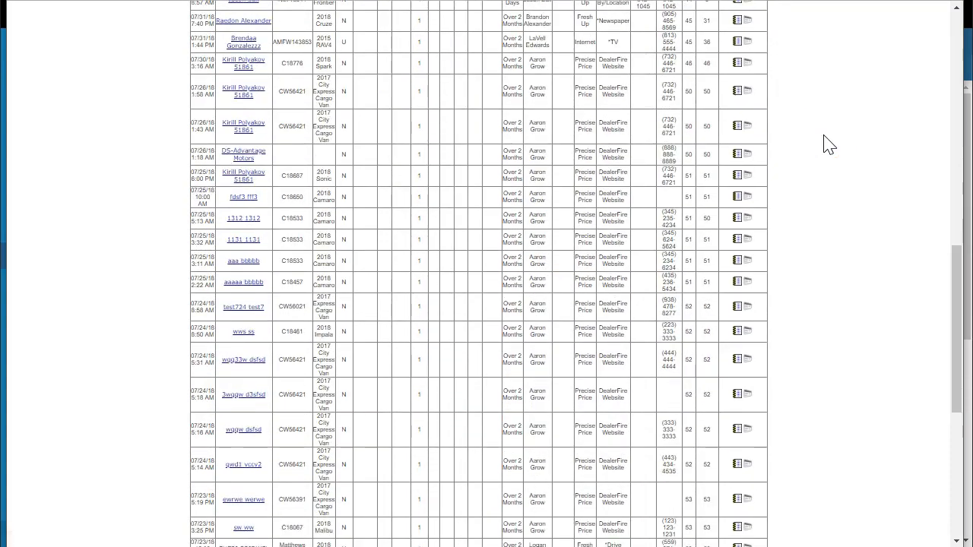